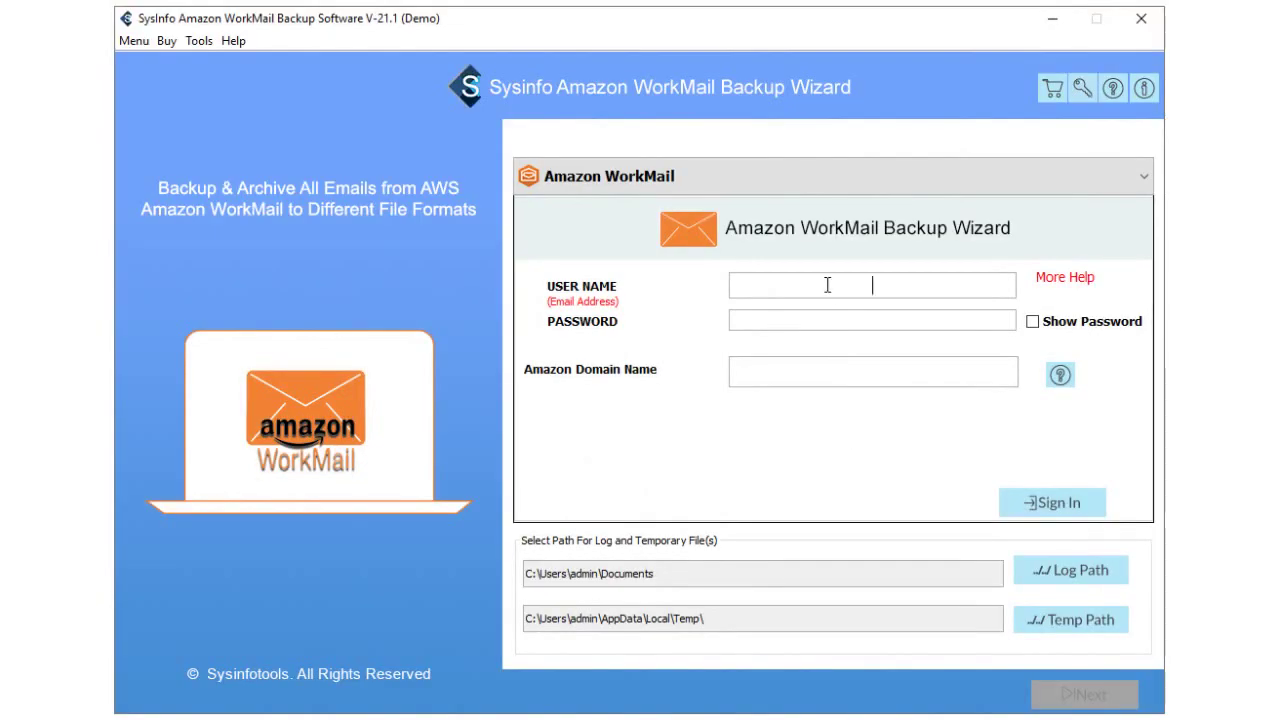
# Sign in to Amazon WorkMail with the account's email address, password and Amazon domain name
pyautogui.hotkey('ctrl', 'v')
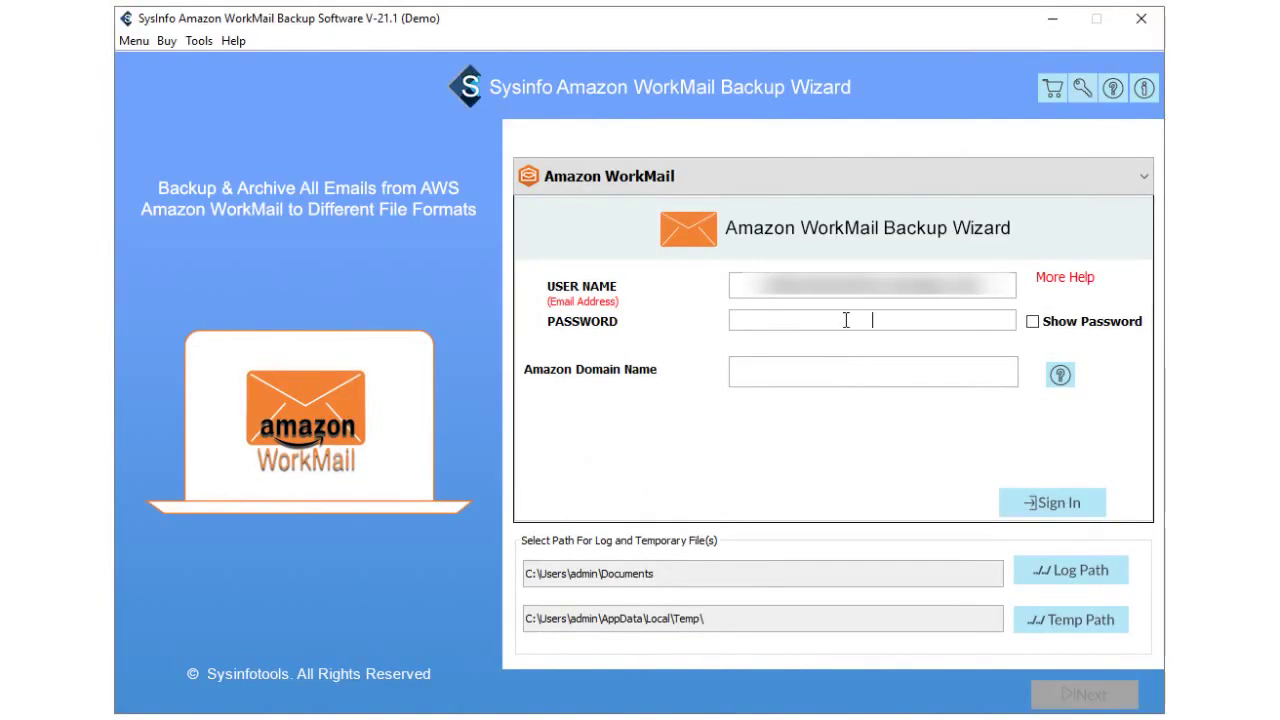
pyautogui.click(857, 378)
pyautogui.hotkey('ctrl', 'v')
pyautogui.click(1034, 508)
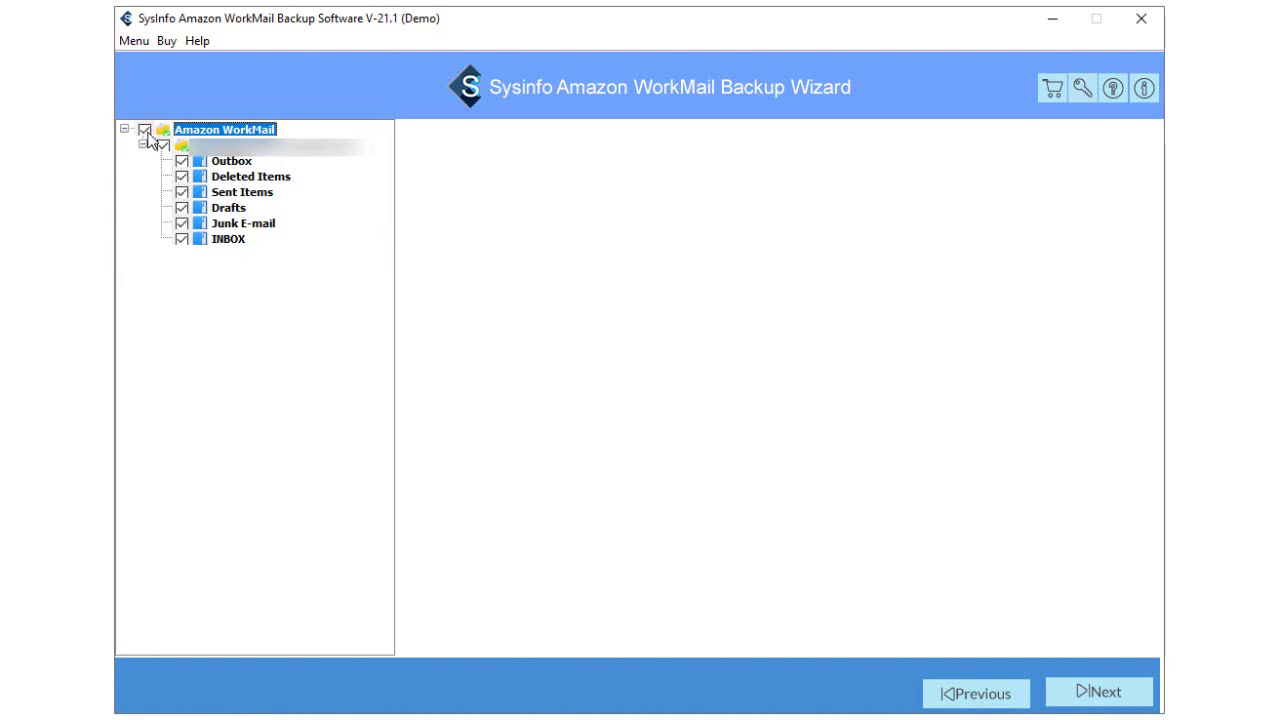
# Continue with all mailbox folders selected and choose PST as the backup format
pyautogui.click(1106, 703)
pyautogui.click(563, 145)
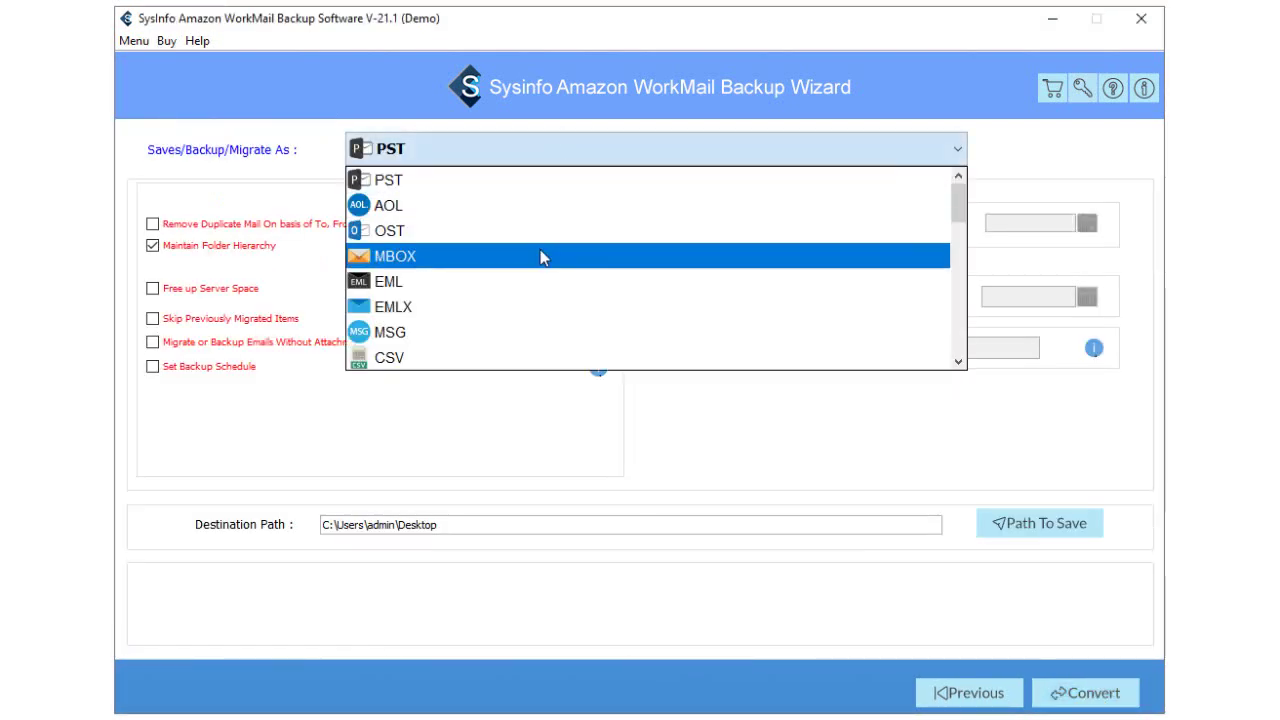
pyautogui.click(511, 180)
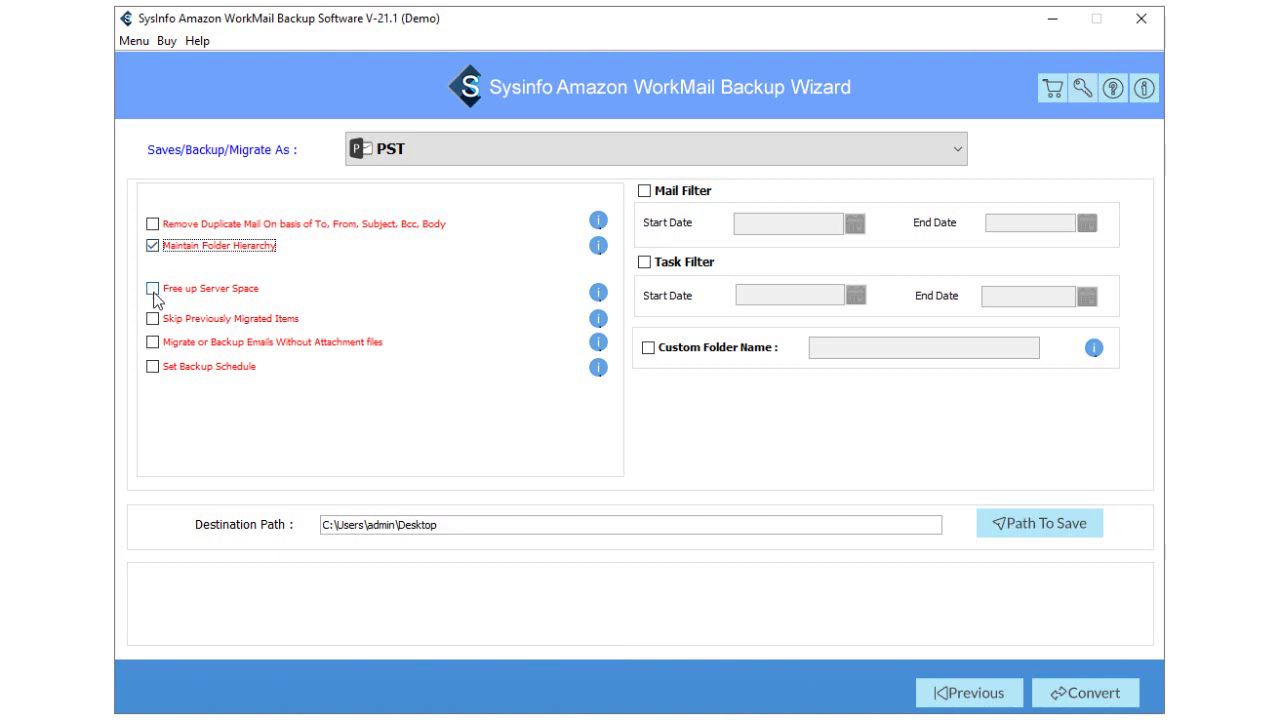
# Try the Free up Server Space, Skip Previously Migrated Items and backup without attachment files options
pyautogui.click(153, 289)
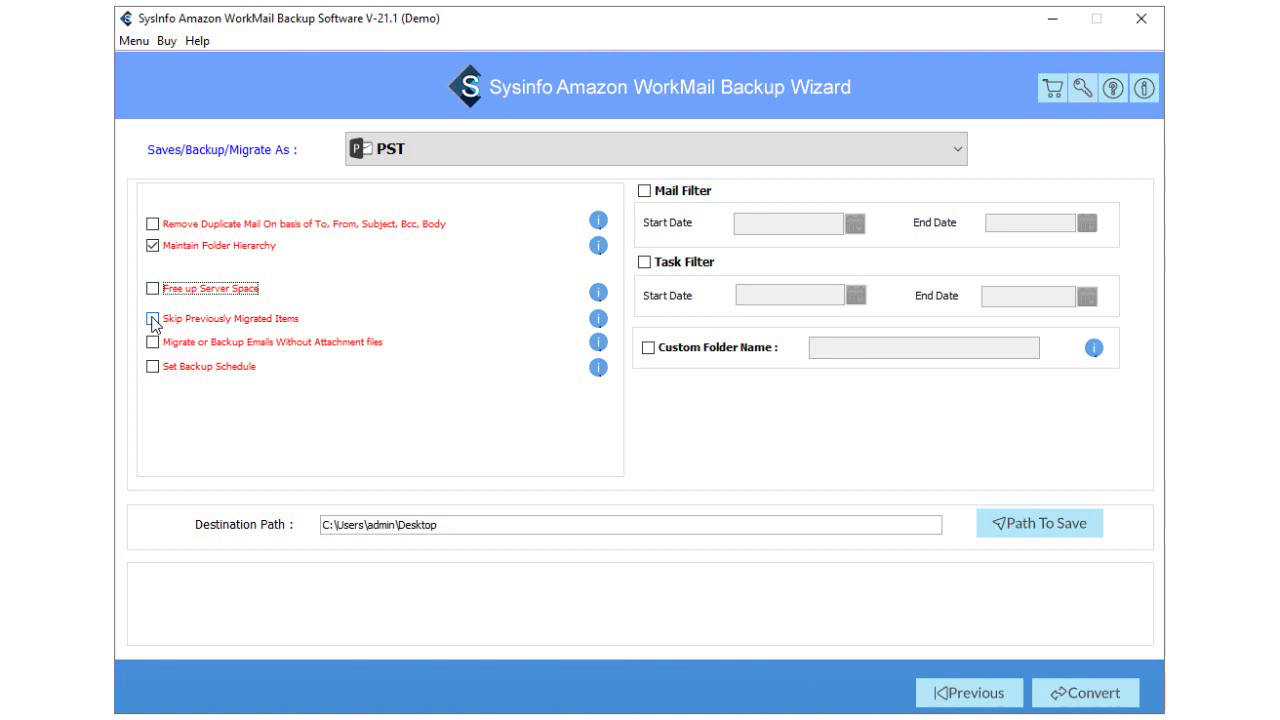
pyautogui.click(153, 319)
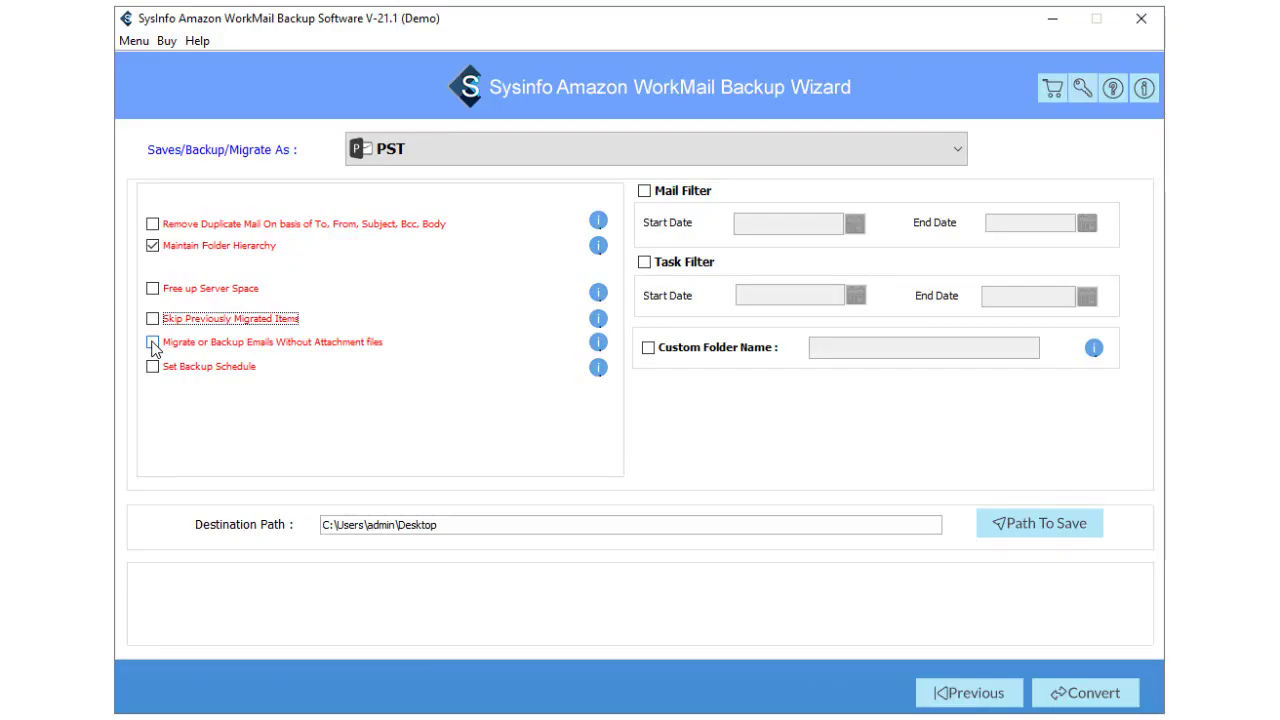
pyautogui.click(152, 343)
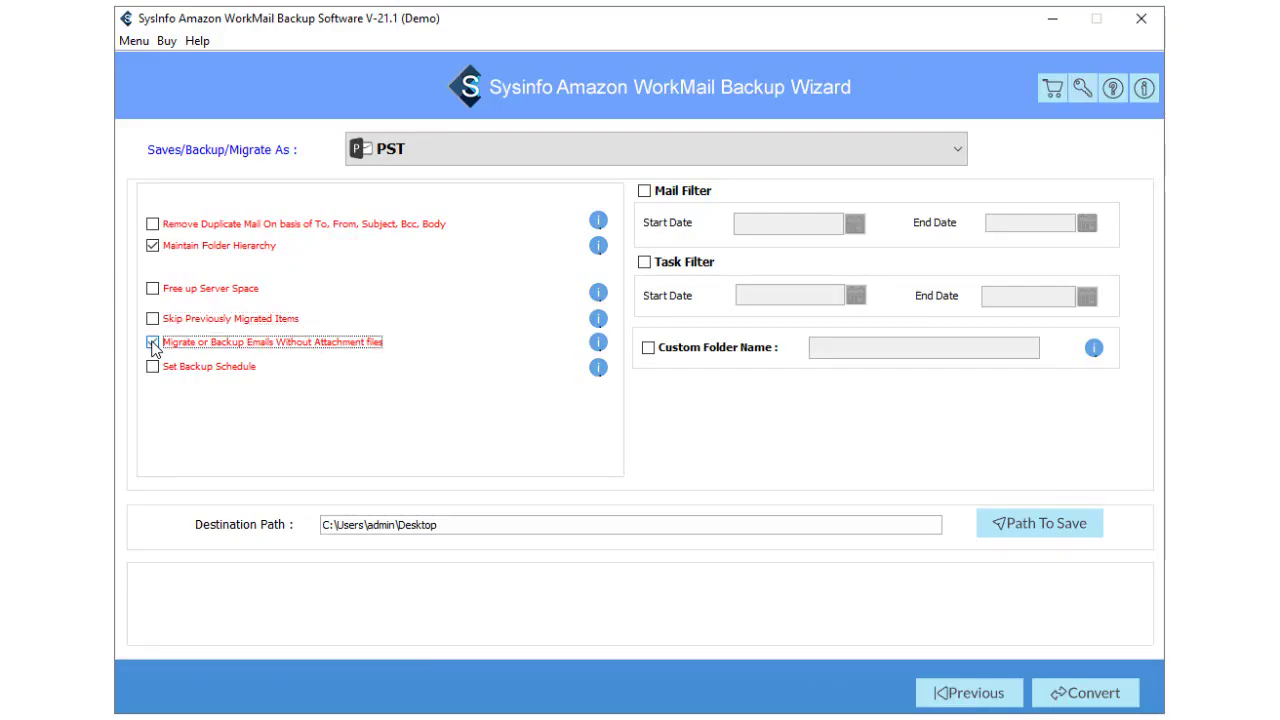
pyautogui.click(152, 343)
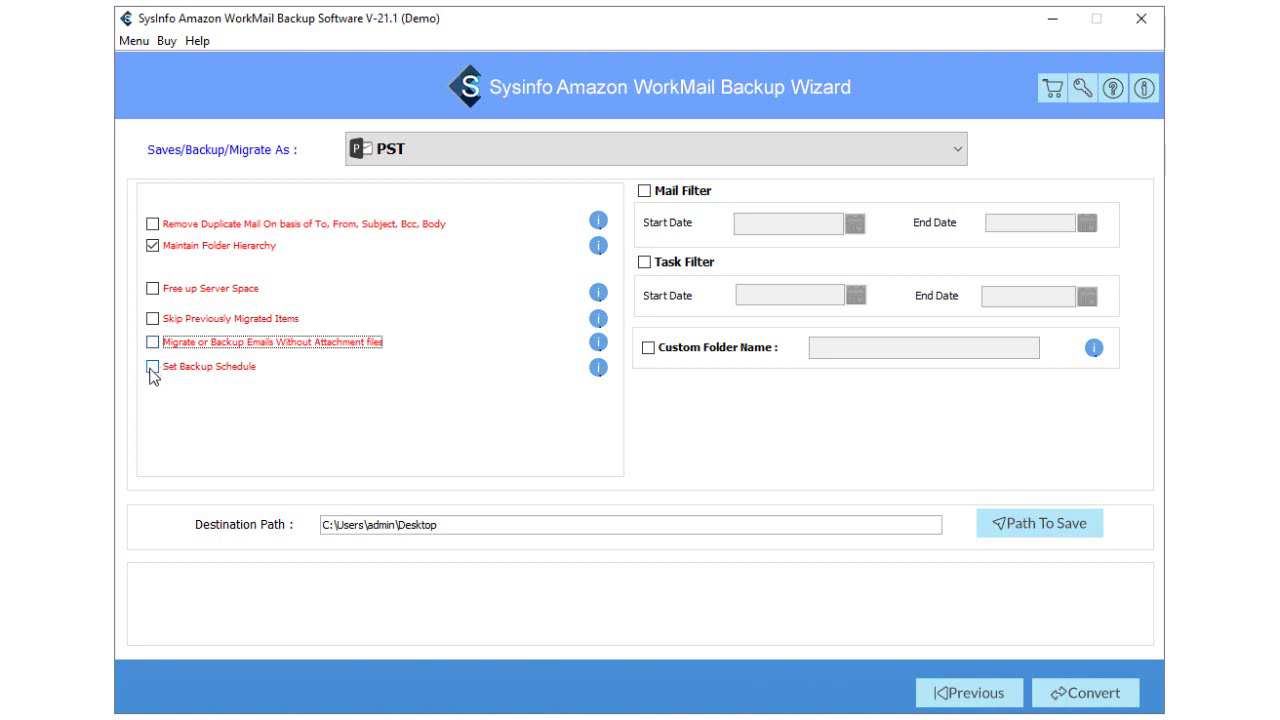
# Try the backup schedule with its weekly, monthly and run-date choices, leaving the schedule disabled
pyautogui.click(152, 367)
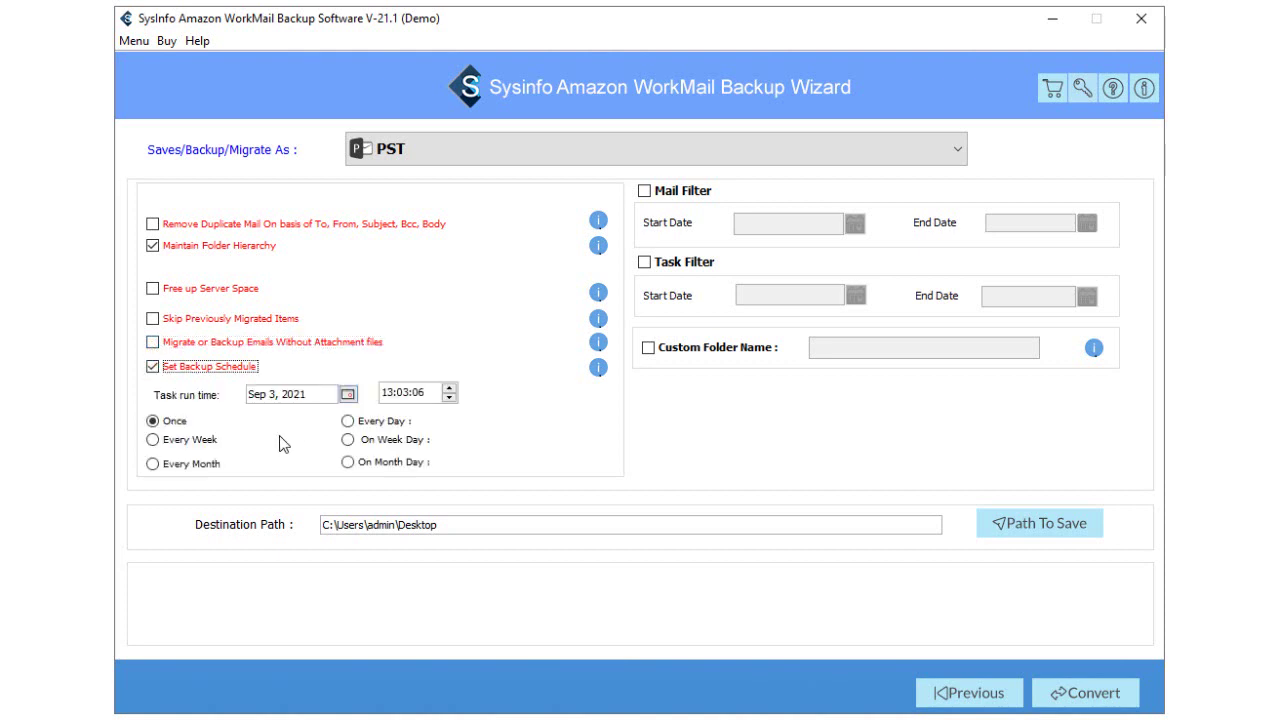
pyautogui.click(154, 441)
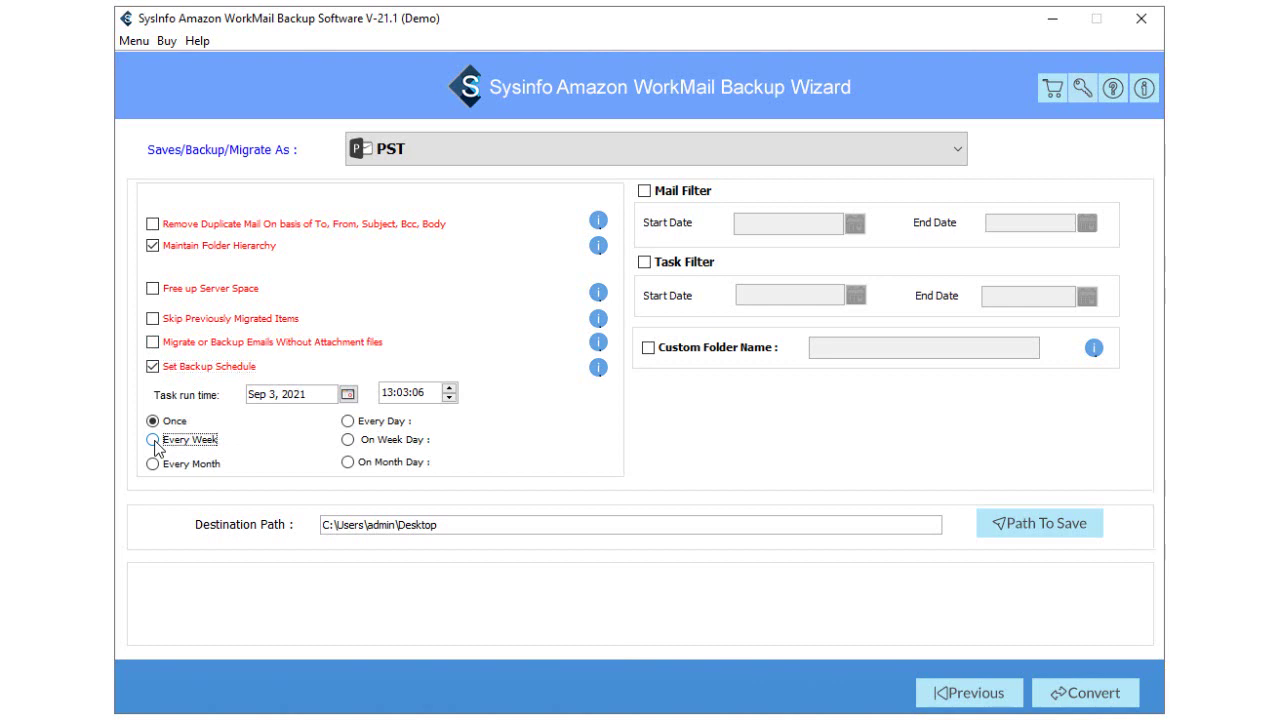
pyautogui.click(154, 465)
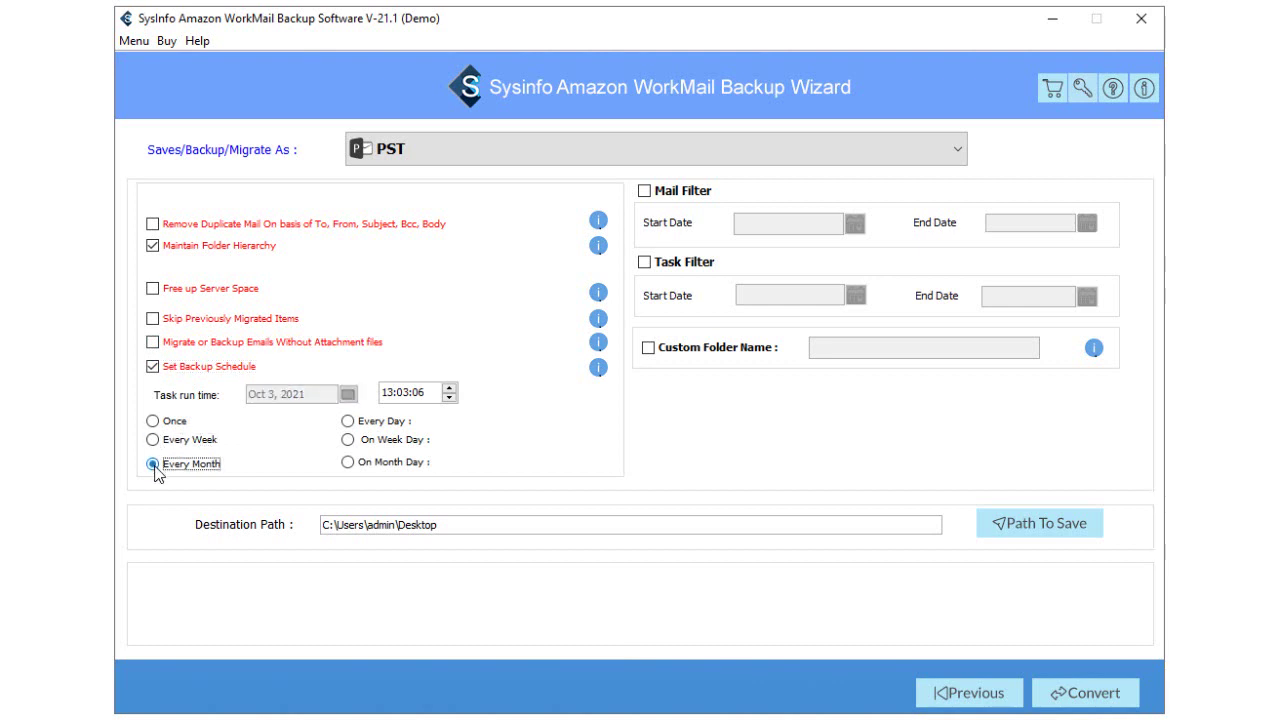
pyautogui.doubleClick(152, 367)
pyautogui.click(347, 394)
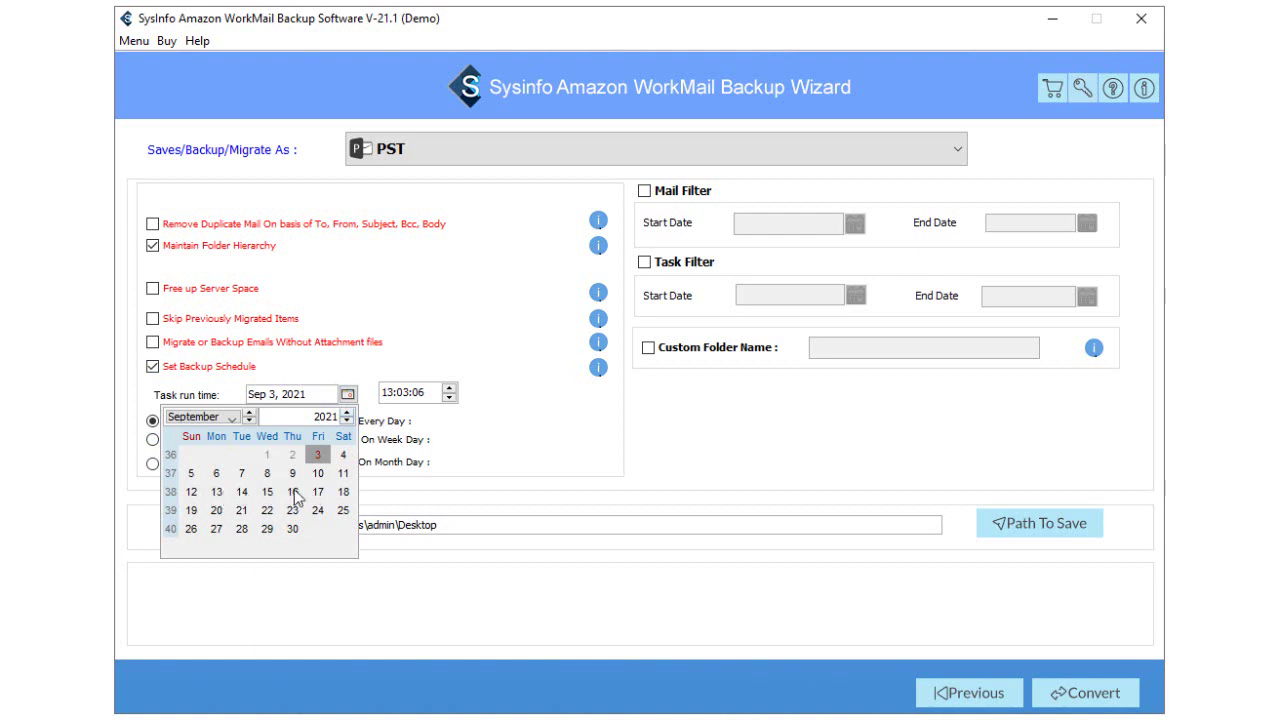
pyautogui.click(212, 367)
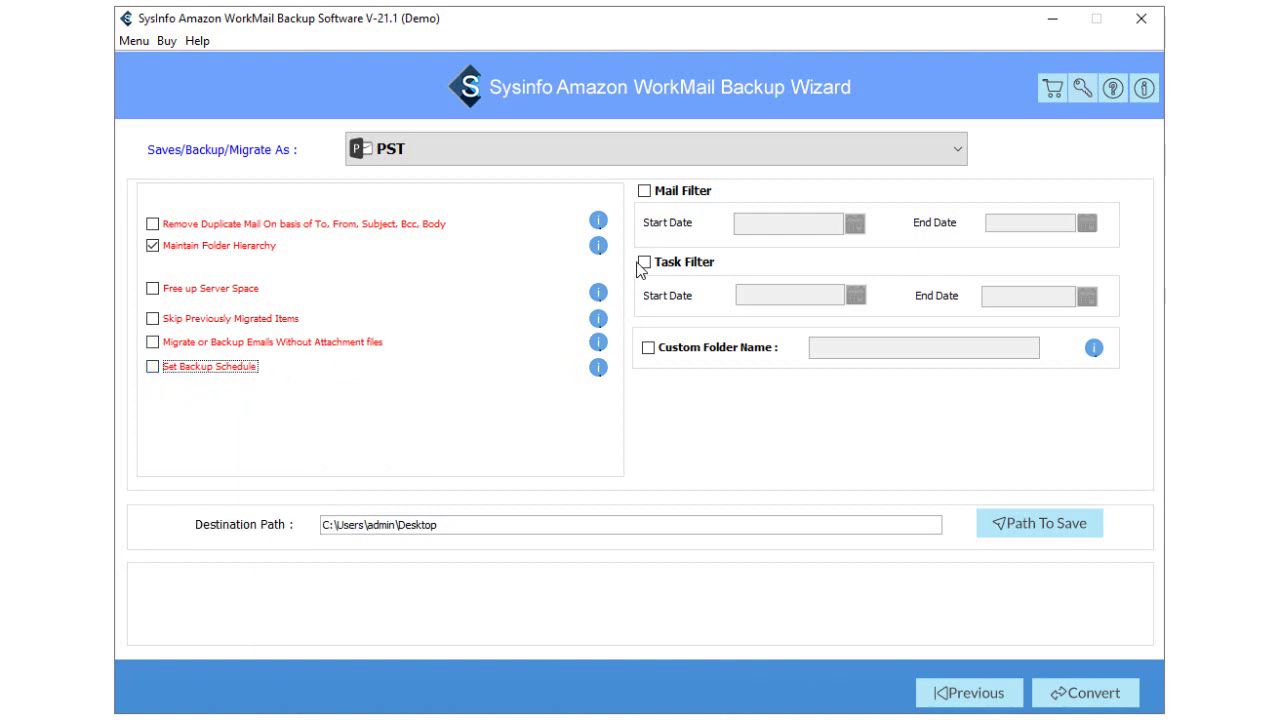
# Try the task filter's start and end date calendars, leaving the filter disabled
pyautogui.click(644, 262)
pyautogui.click(855, 295)
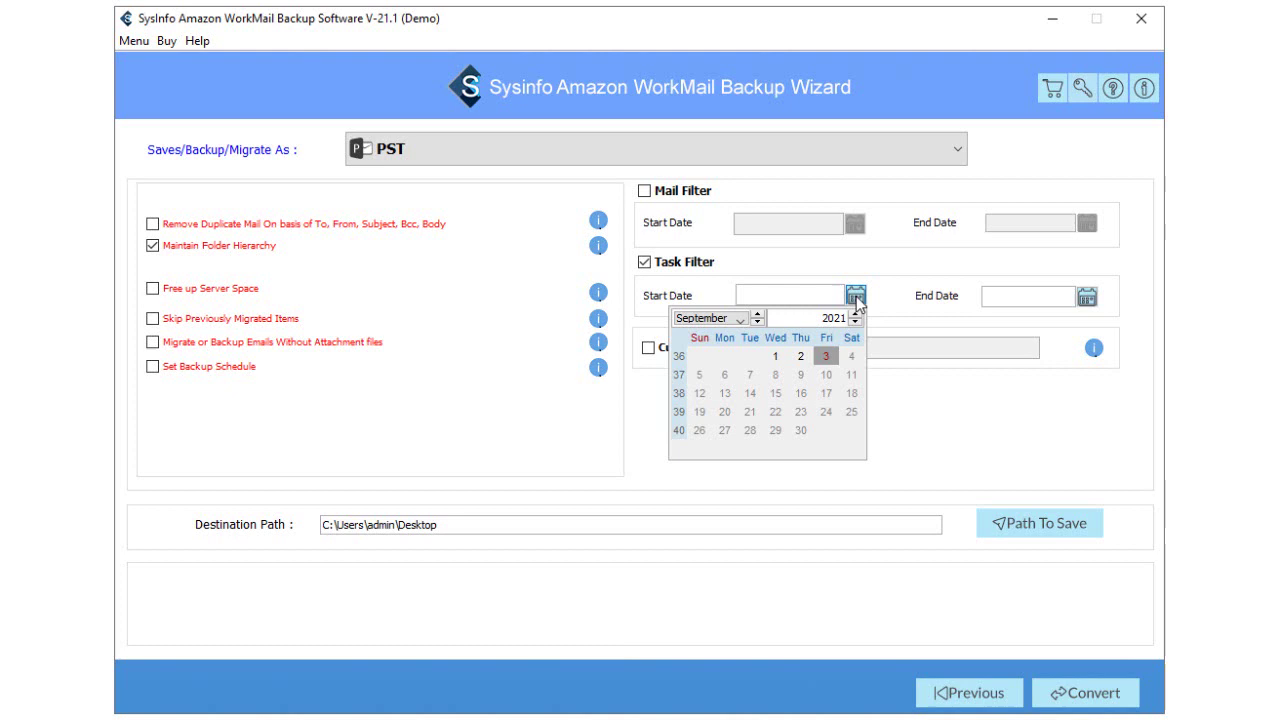
pyautogui.click(855, 295)
pyautogui.click(1096, 299)
pyautogui.click(1096, 299)
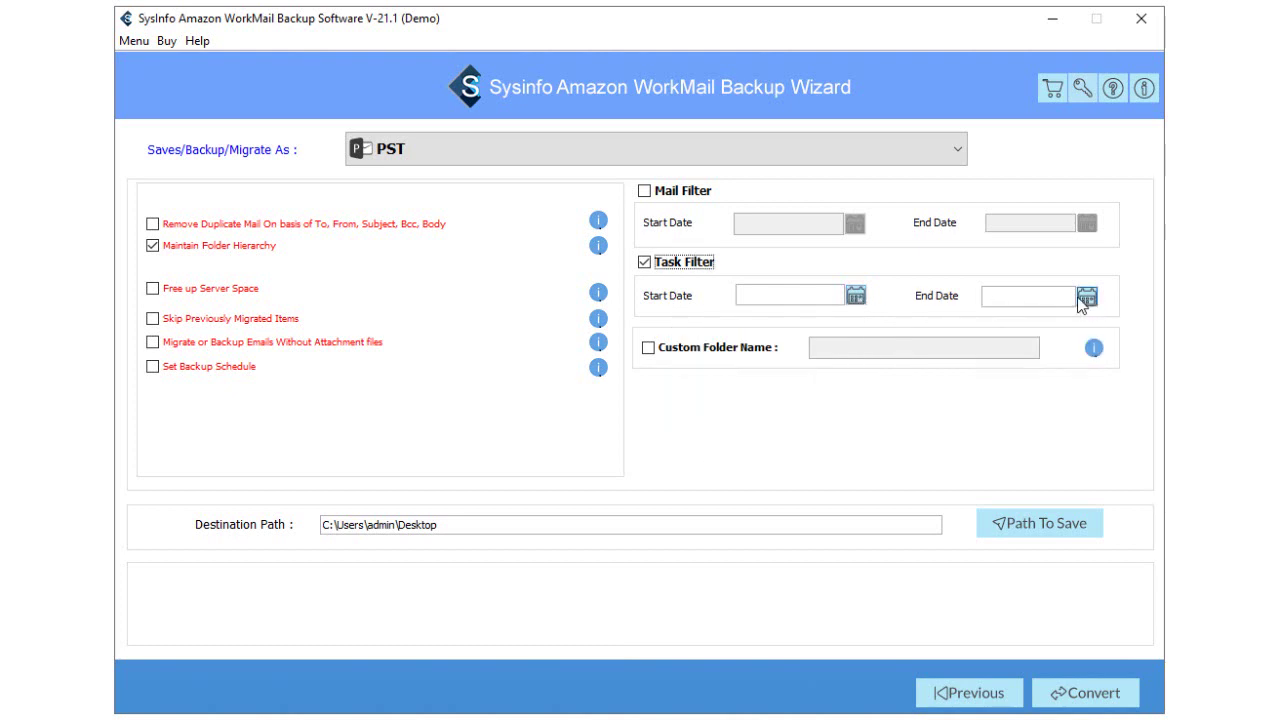
pyautogui.click(645, 263)
# Enable a custom folder name for the backup and set it to "backup mails"
pyautogui.click(652, 355)
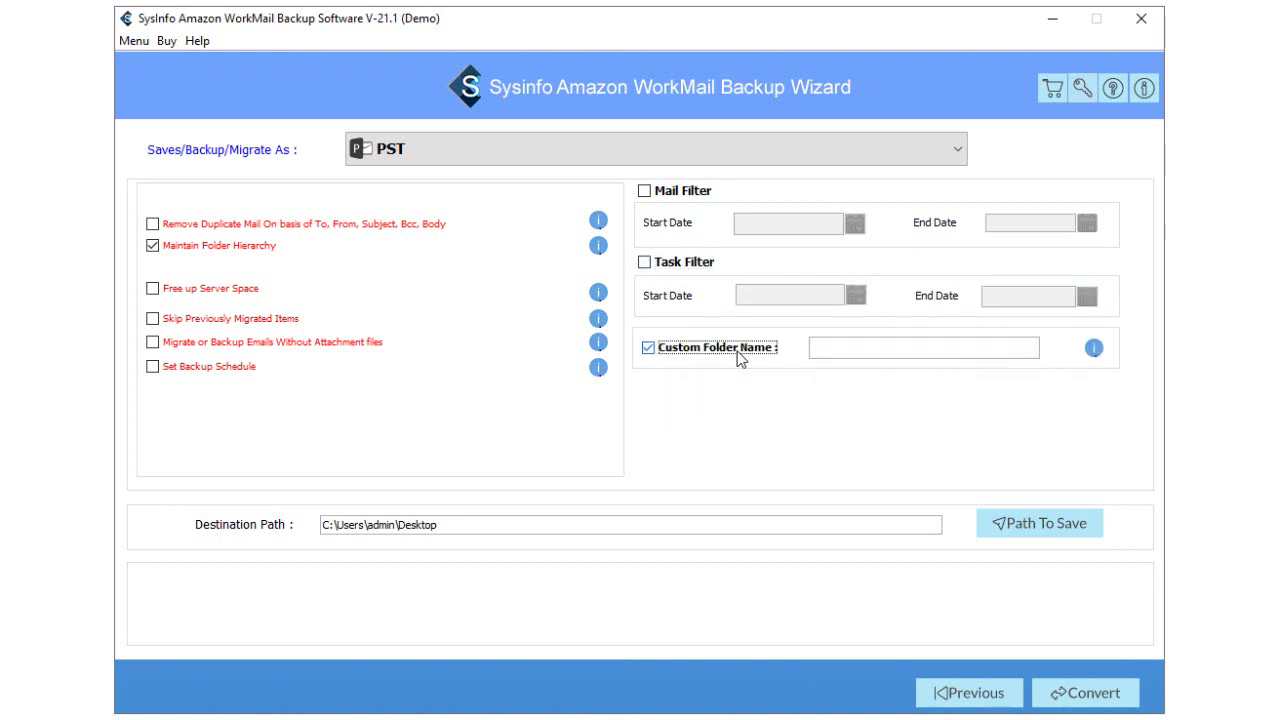
pyautogui.click(866, 349)
pyautogui.write('backup mails')
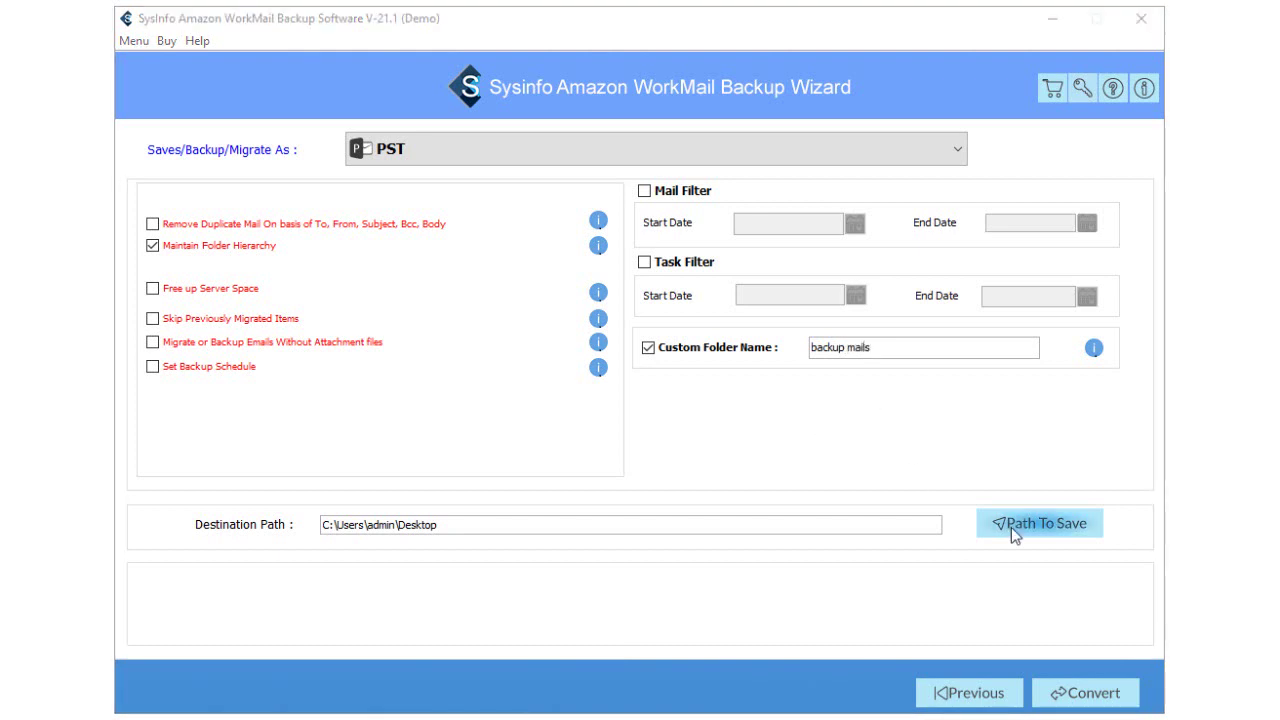
# Set the destination path to the "mail backups" folder on the Desktop
pyautogui.click(1011, 527)
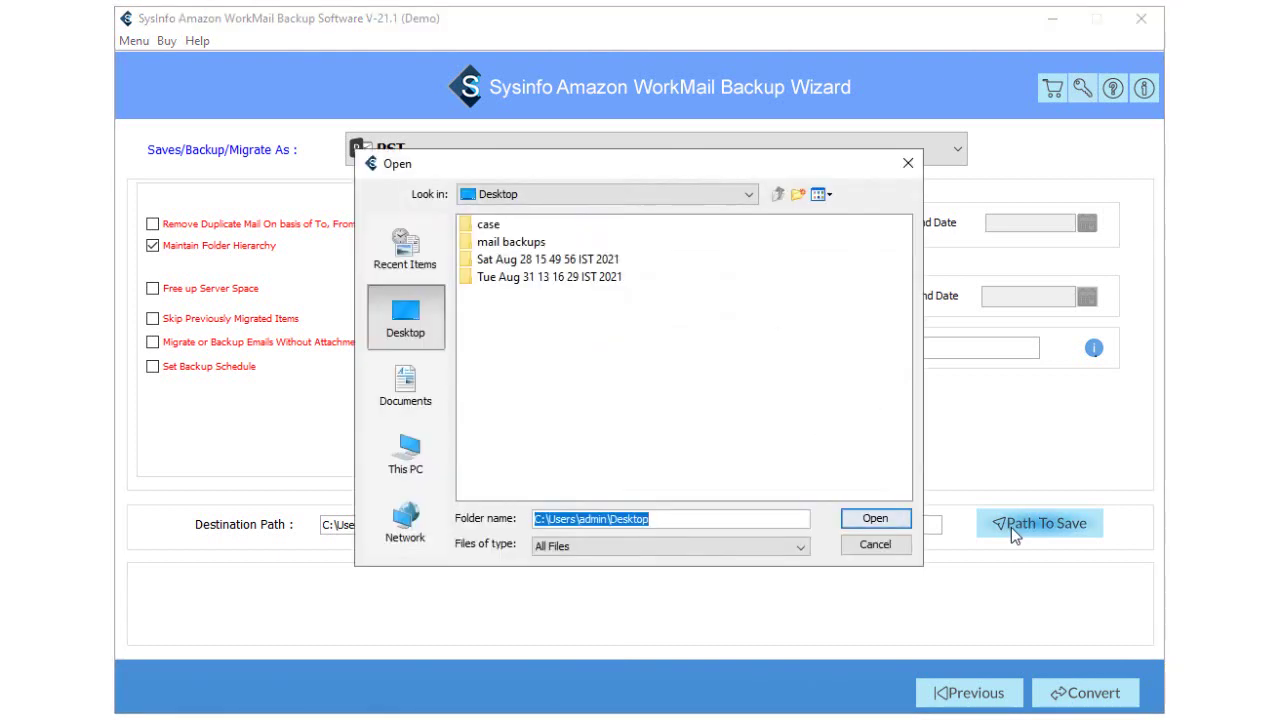
pyautogui.click(415, 472)
pyautogui.doubleClick(495, 242)
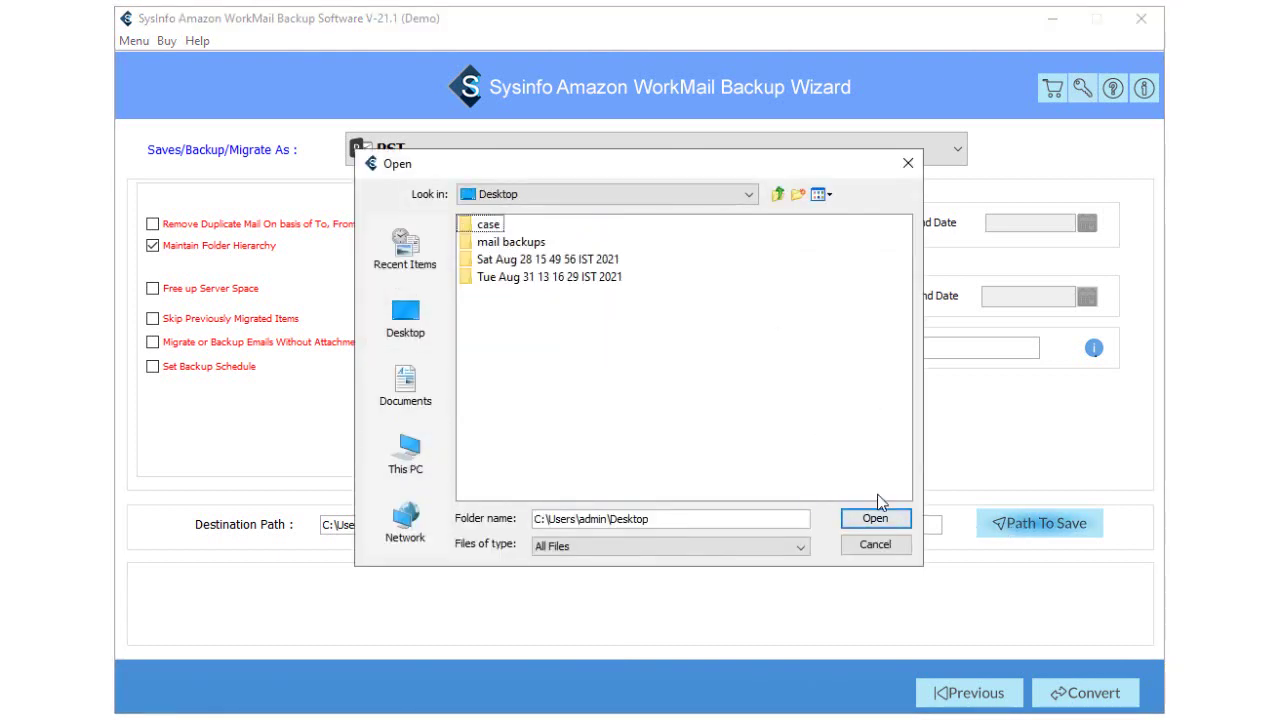
pyautogui.click(540, 250)
pyautogui.doubleClick(540, 248)
pyautogui.click(875, 518)
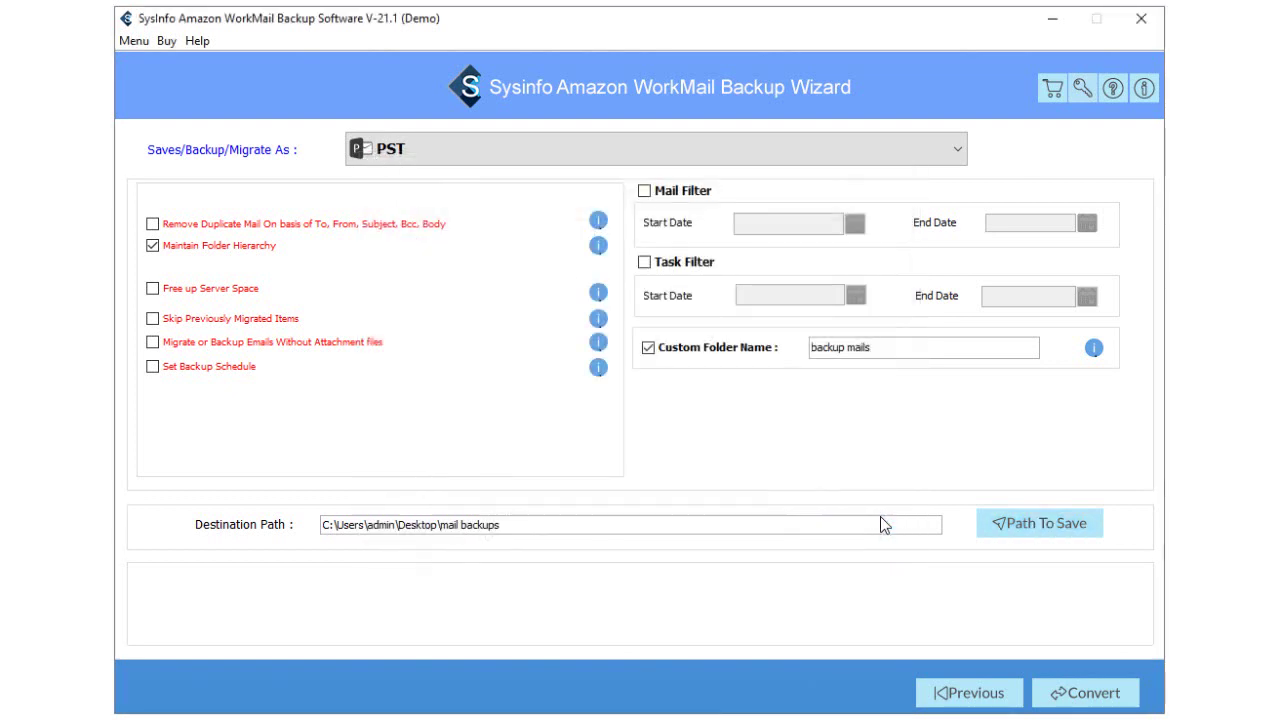
# Convert the selected mailbox folders to PST and dismiss the output folder window
pyautogui.click(1088, 694)
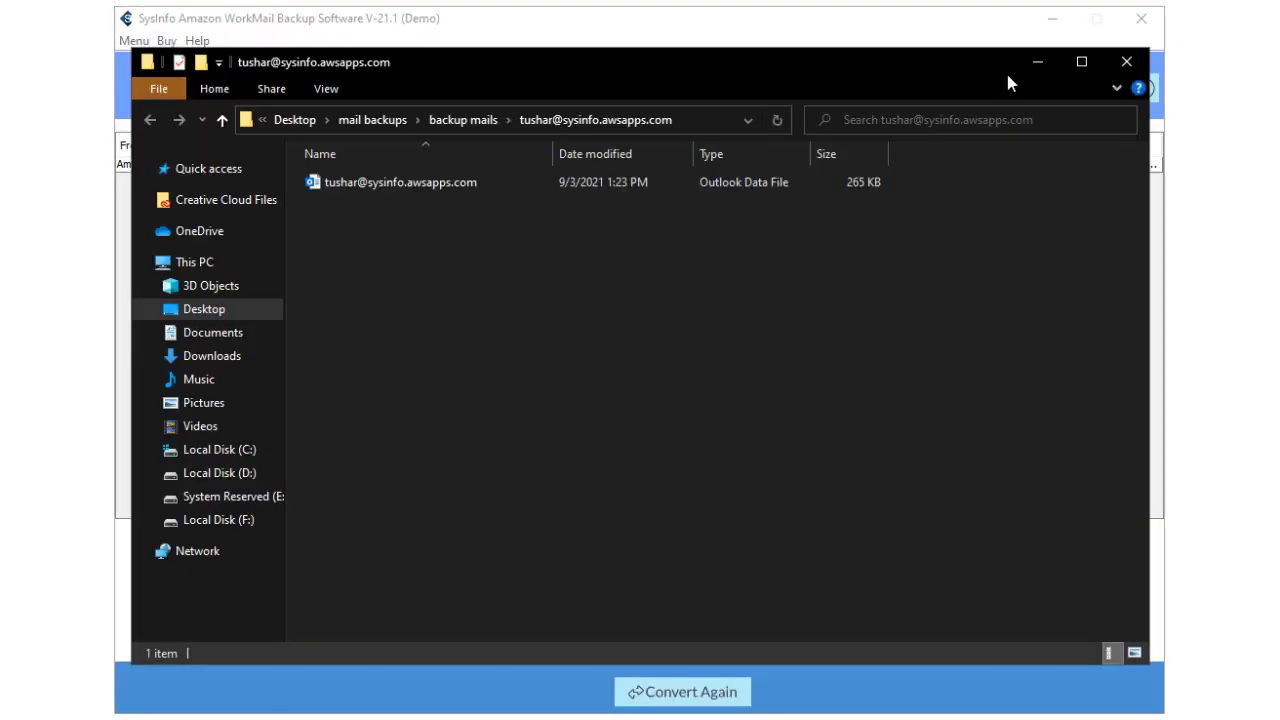
pyautogui.click(1005, 66)
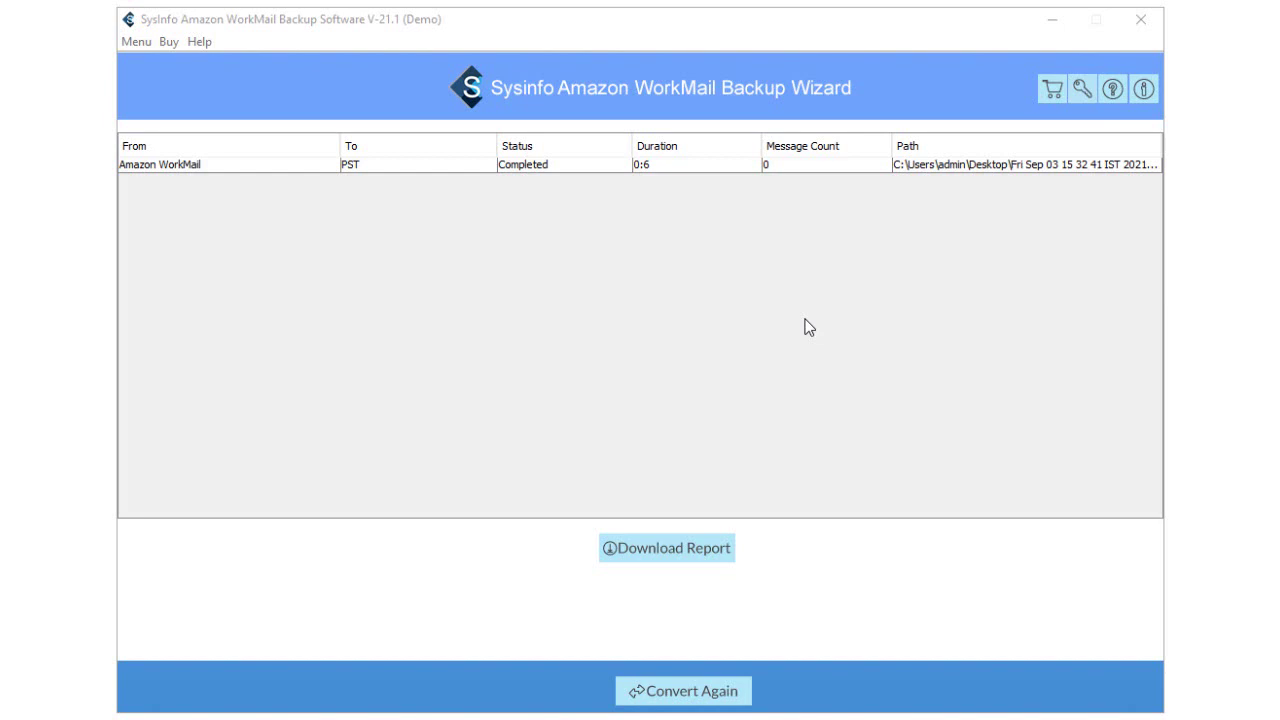
# Set up another conversion of the mailbox with GMAIL as the migration target
pyautogui.click(686, 690)
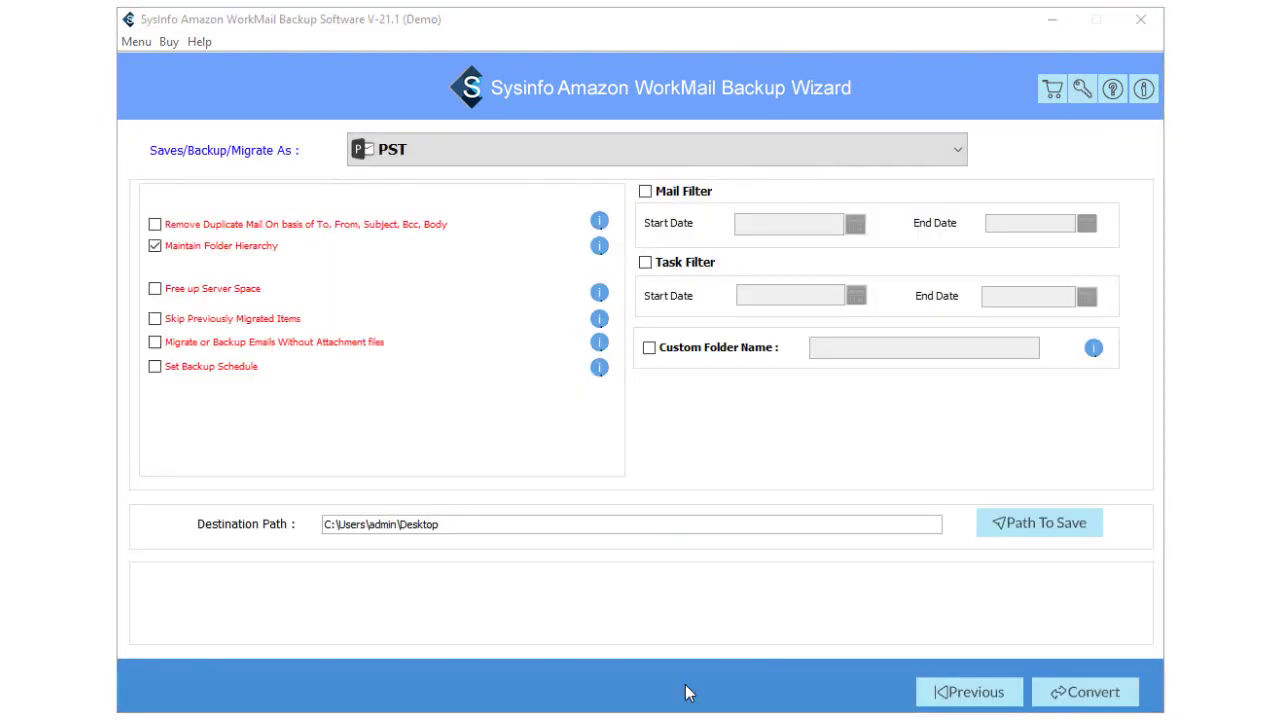
pyautogui.click(706, 160)
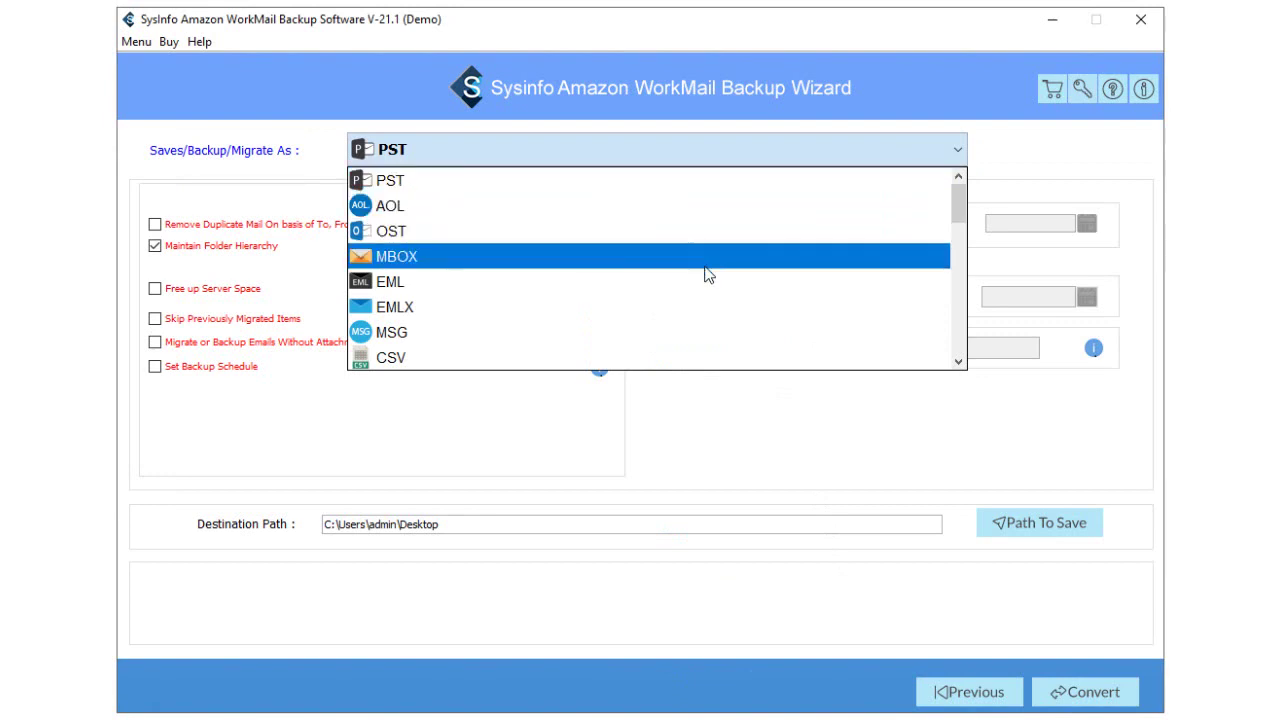
pyautogui.scroll(-2, 706, 280)
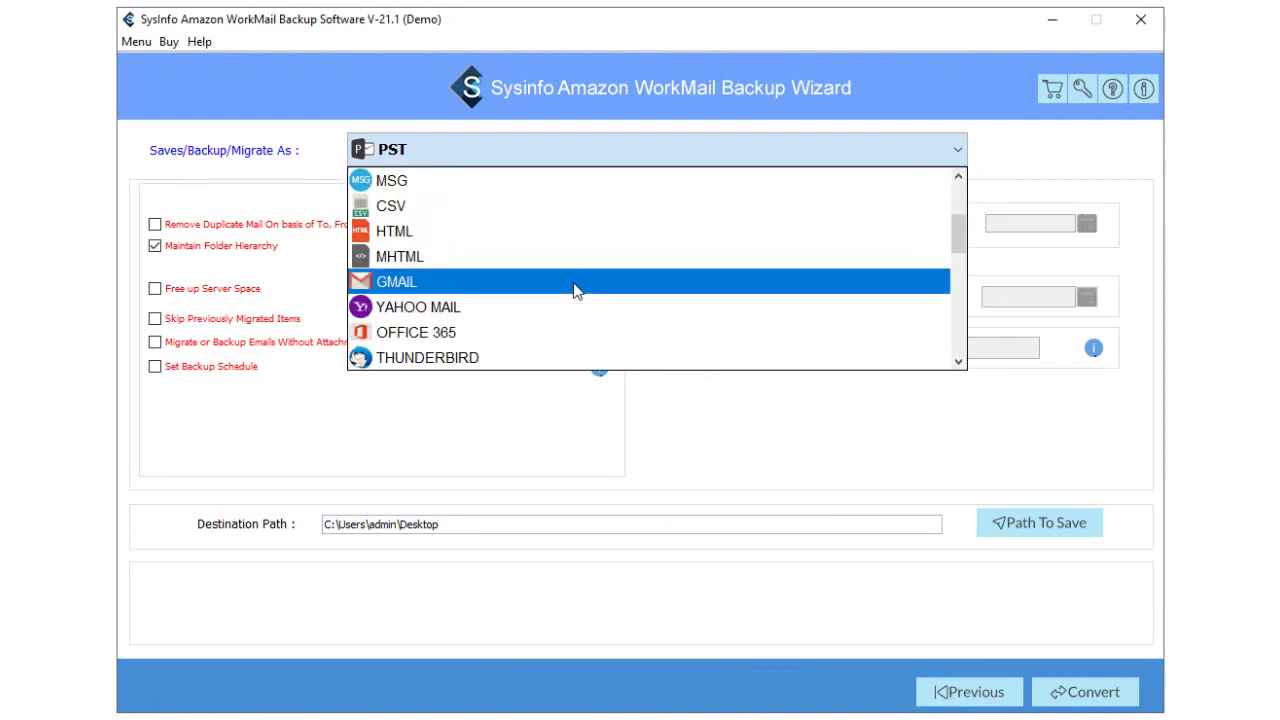
pyautogui.click(575, 284)
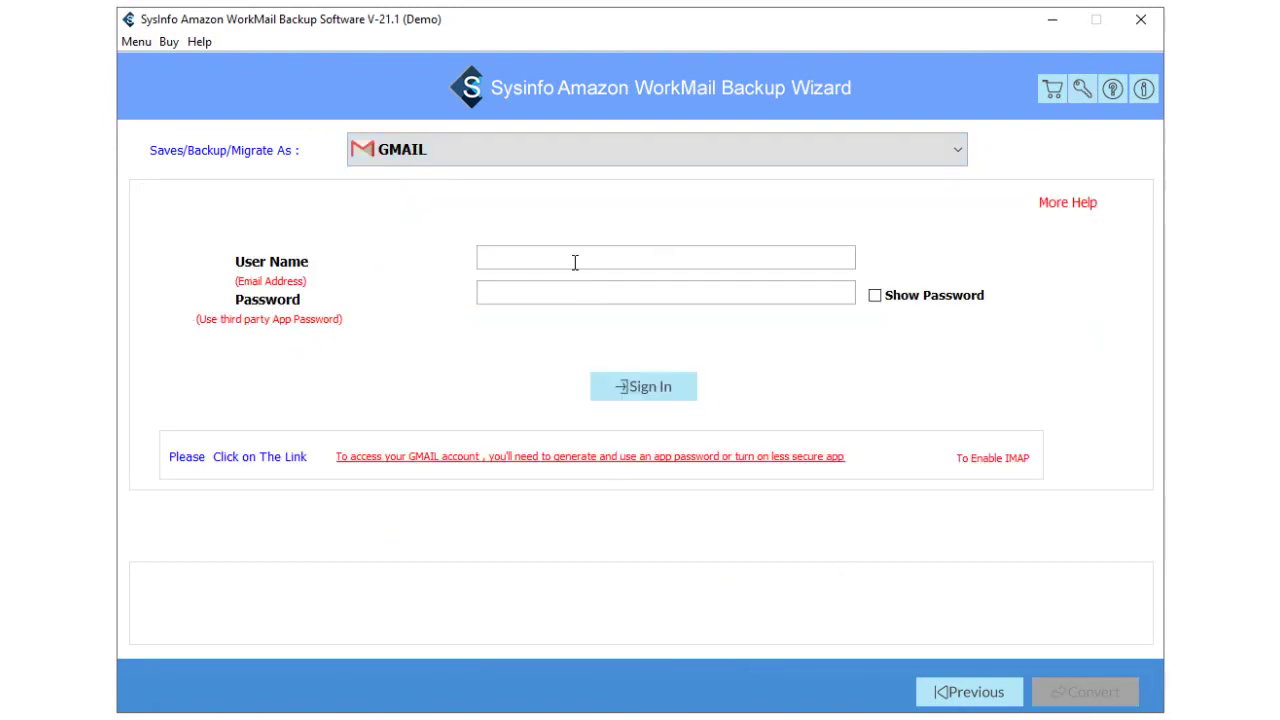
# Sign in to the Gmail account with its email address and third-party app password
pyautogui.hotkey('ctrl', 'v')
pyautogui.click(678, 290)
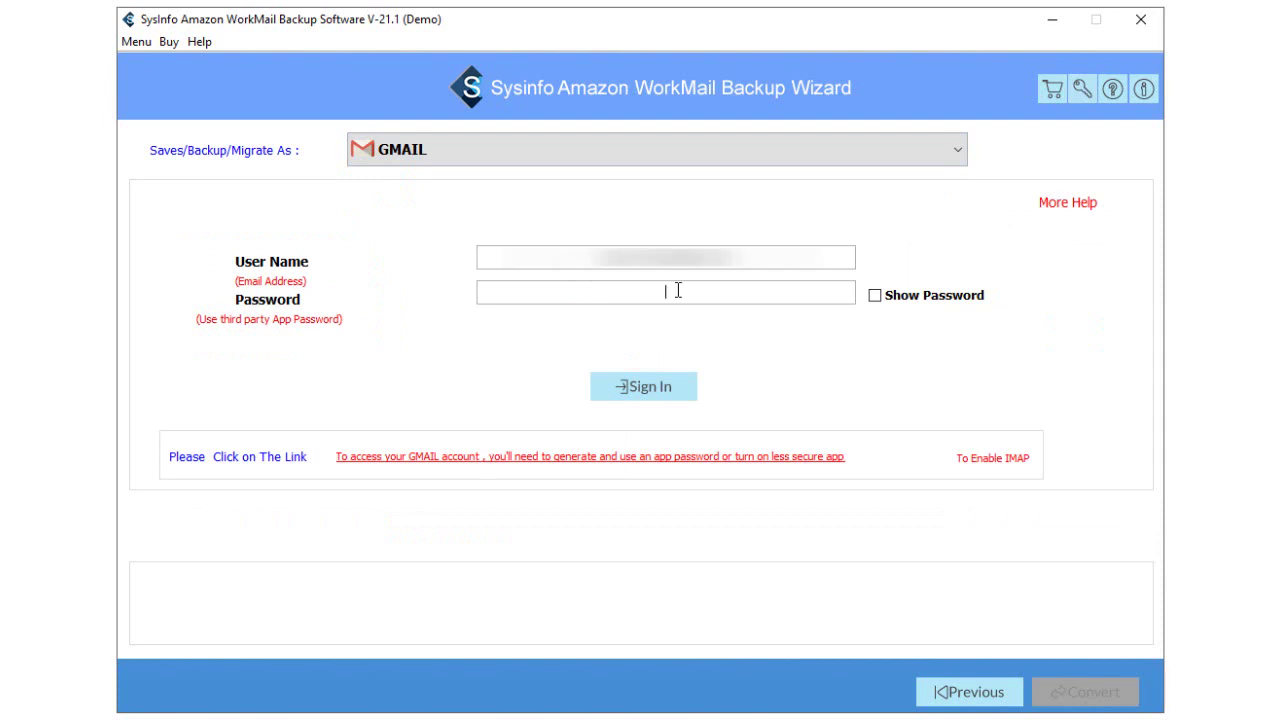
pyautogui.hotkey('ctrl', 'v')
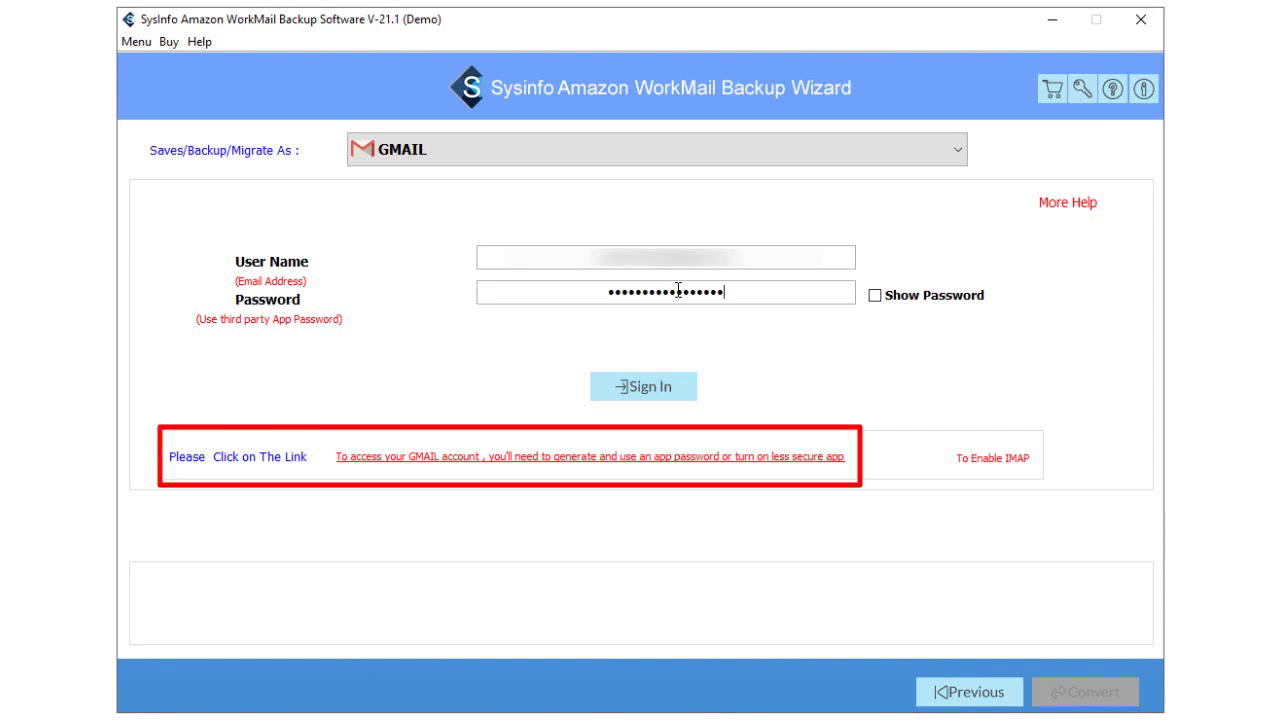
pyautogui.click(670, 407)
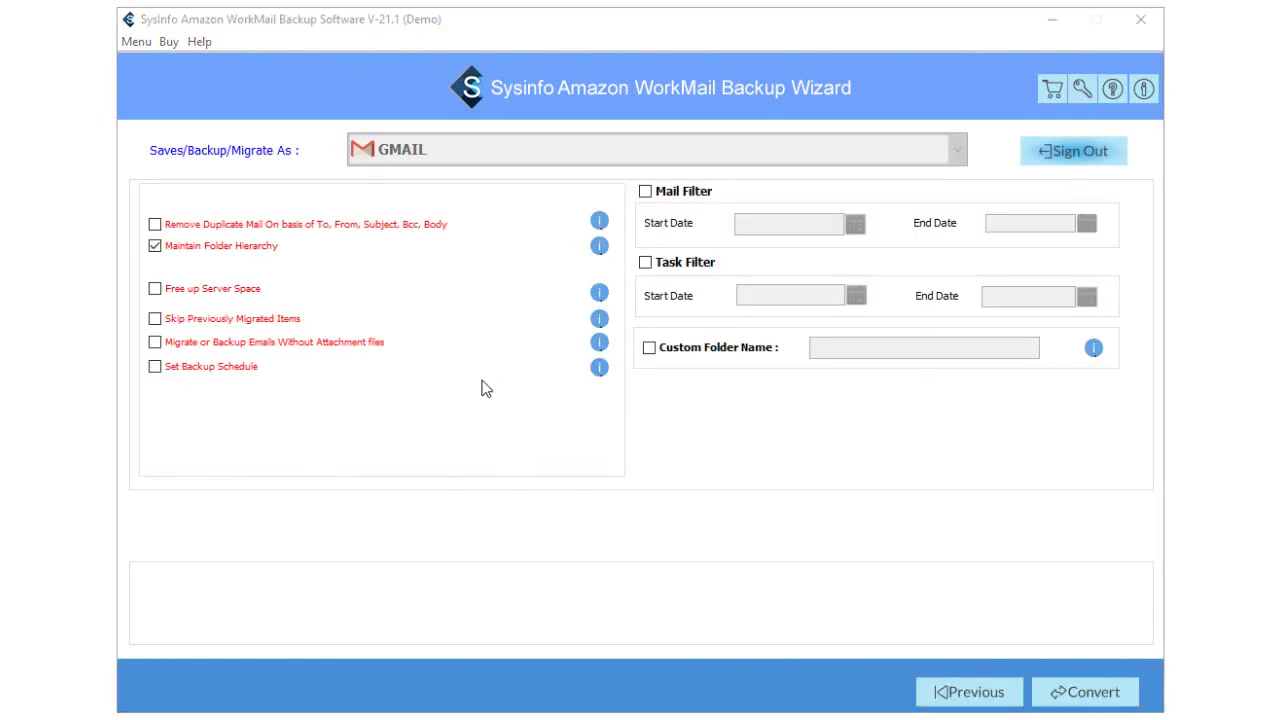
# Try the duplicate removal, folder hierarchy, server space, skip migrated items and no-attachment options for the Gmail migration
pyautogui.click(154, 225)
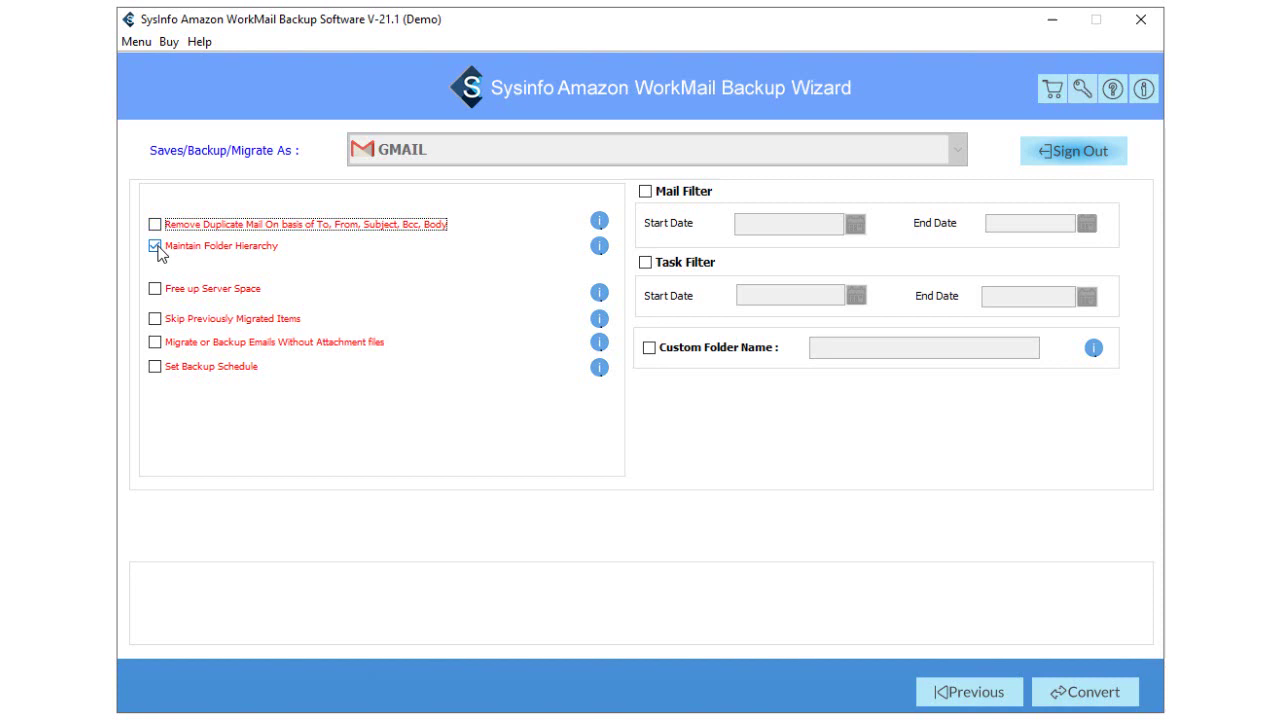
pyautogui.click(155, 246)
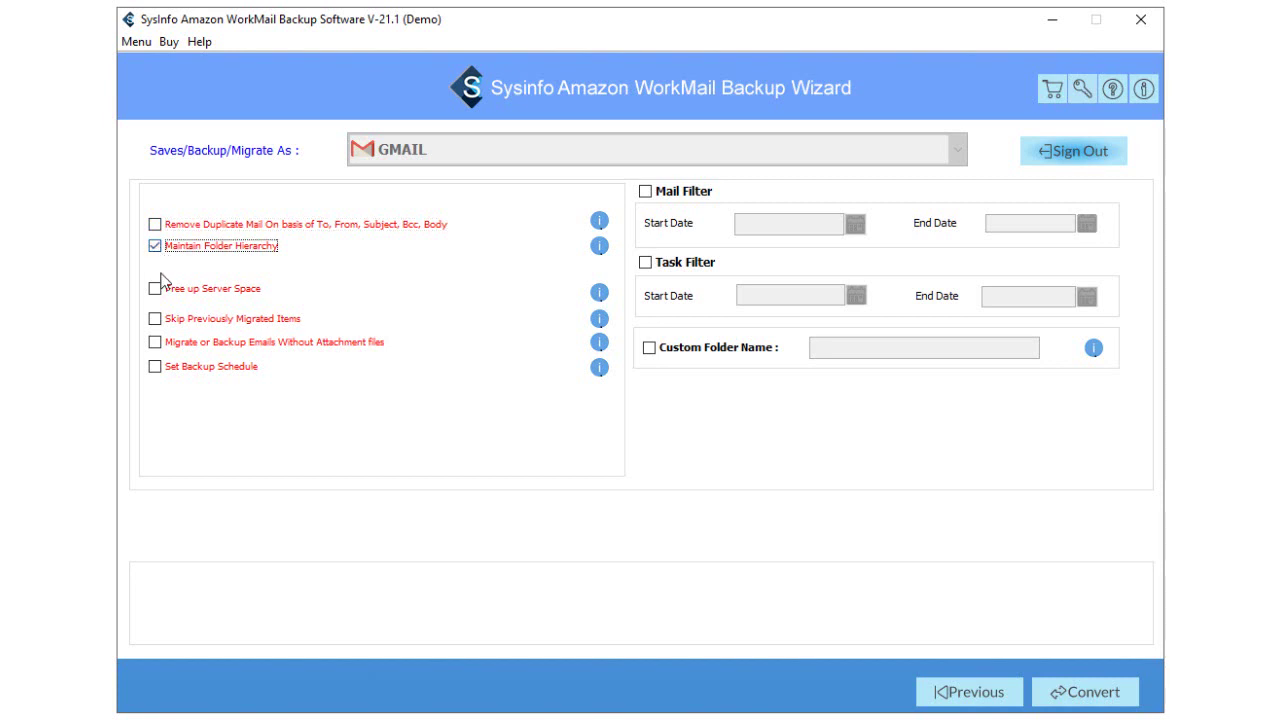
pyautogui.click(156, 294)
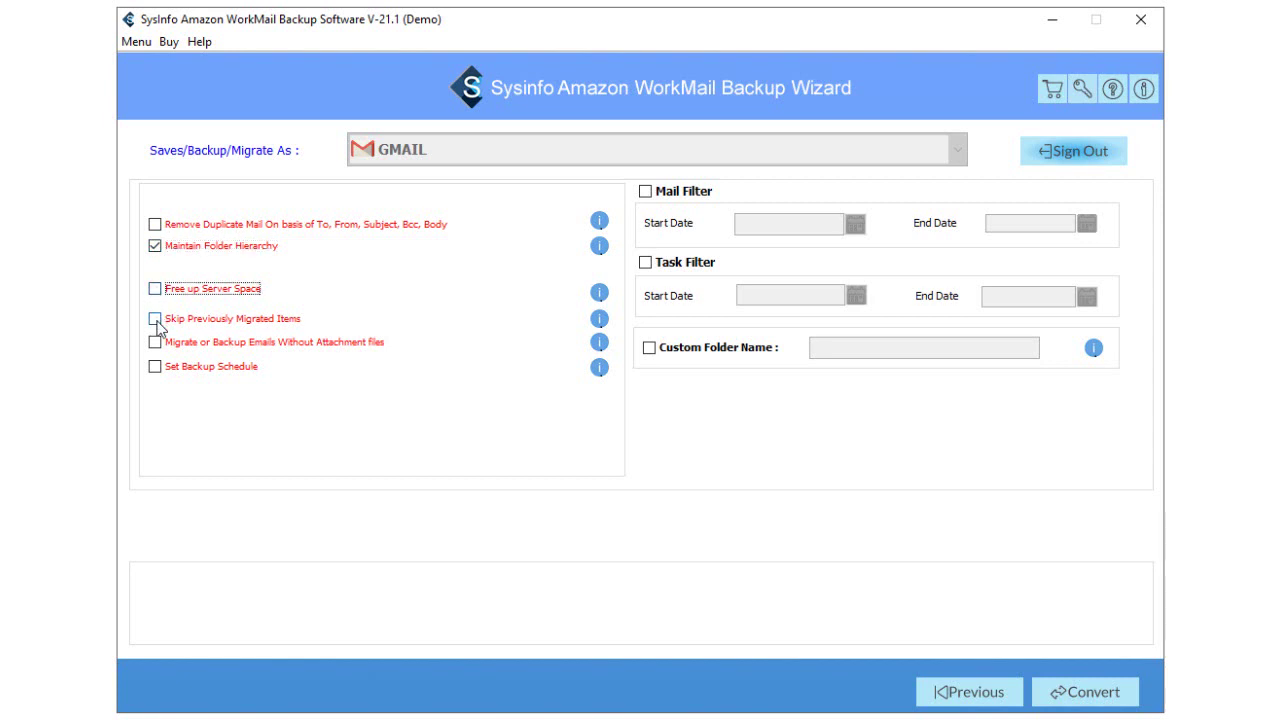
pyautogui.click(155, 319)
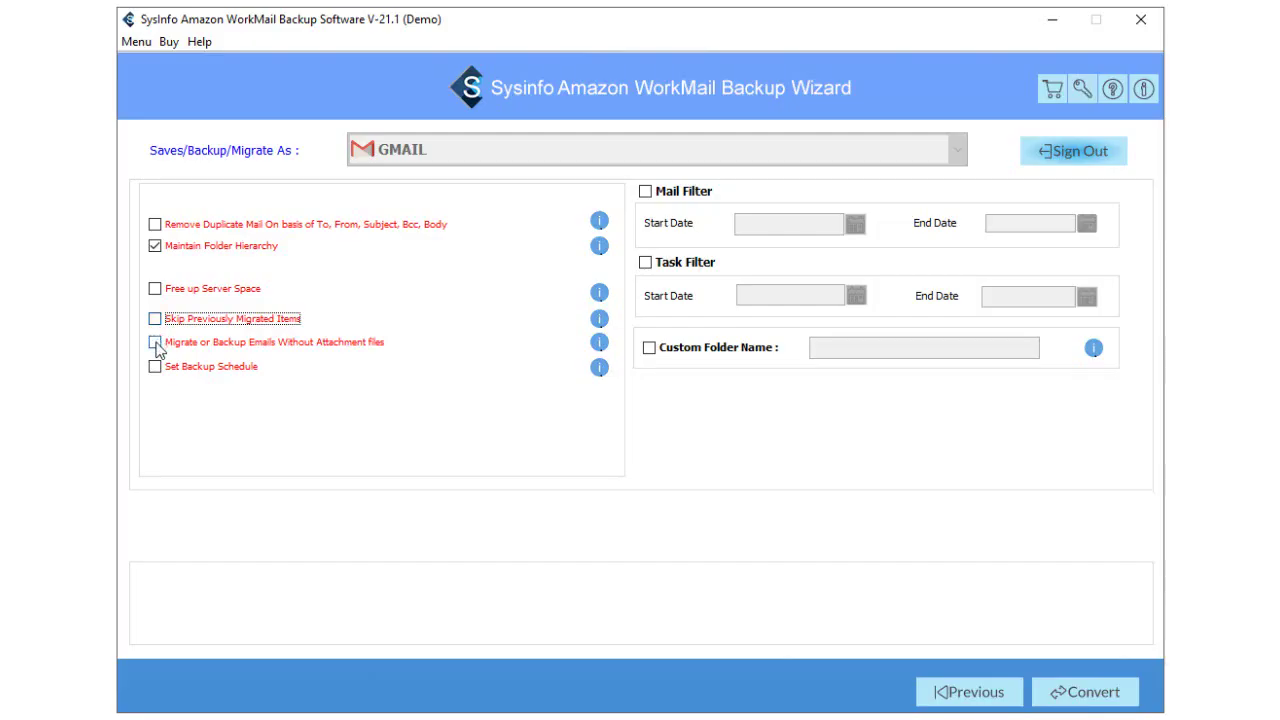
pyautogui.click(155, 343)
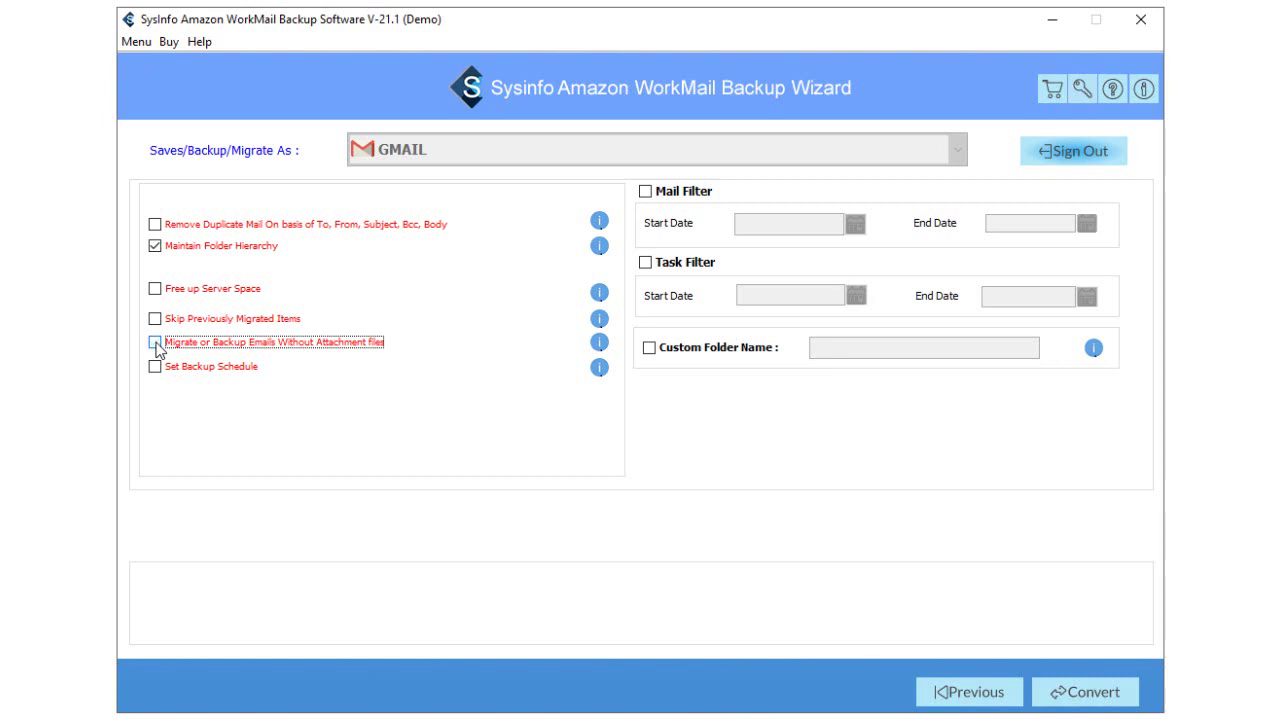
# Try the backup schedule option, view its task run date calendar, and turn the schedule off again
pyautogui.click(155, 367)
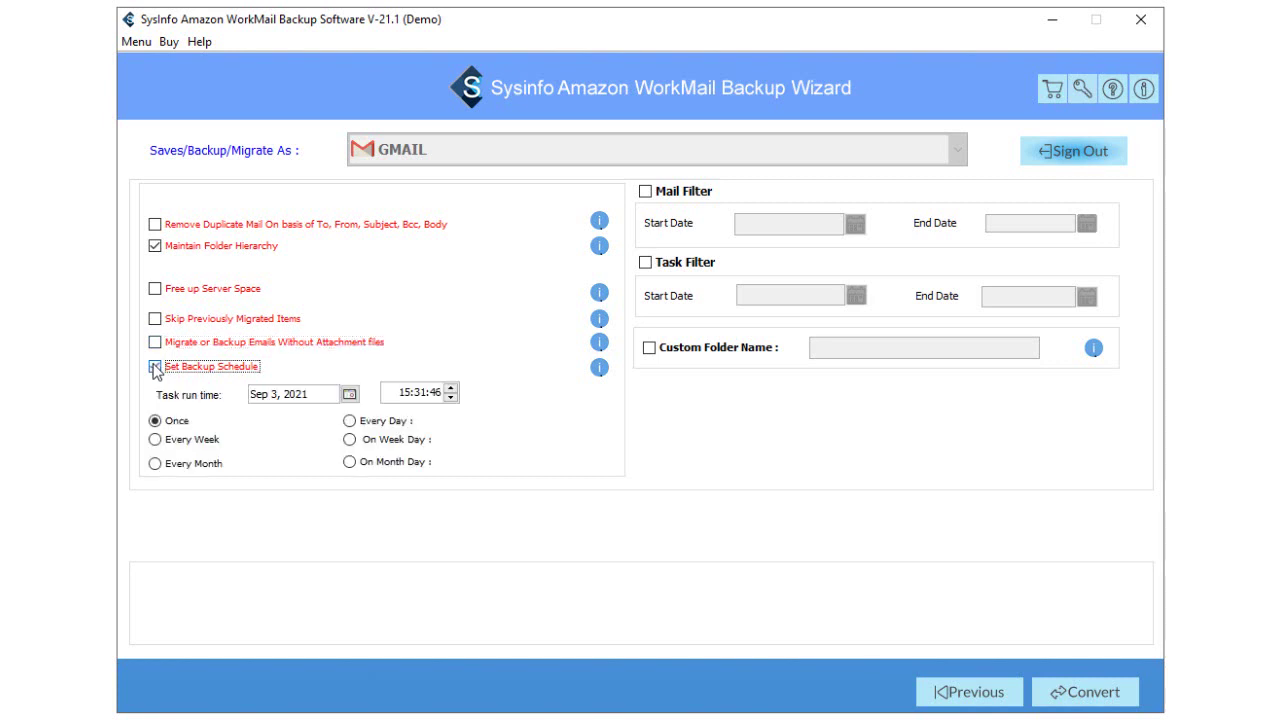
pyautogui.click(349, 395)
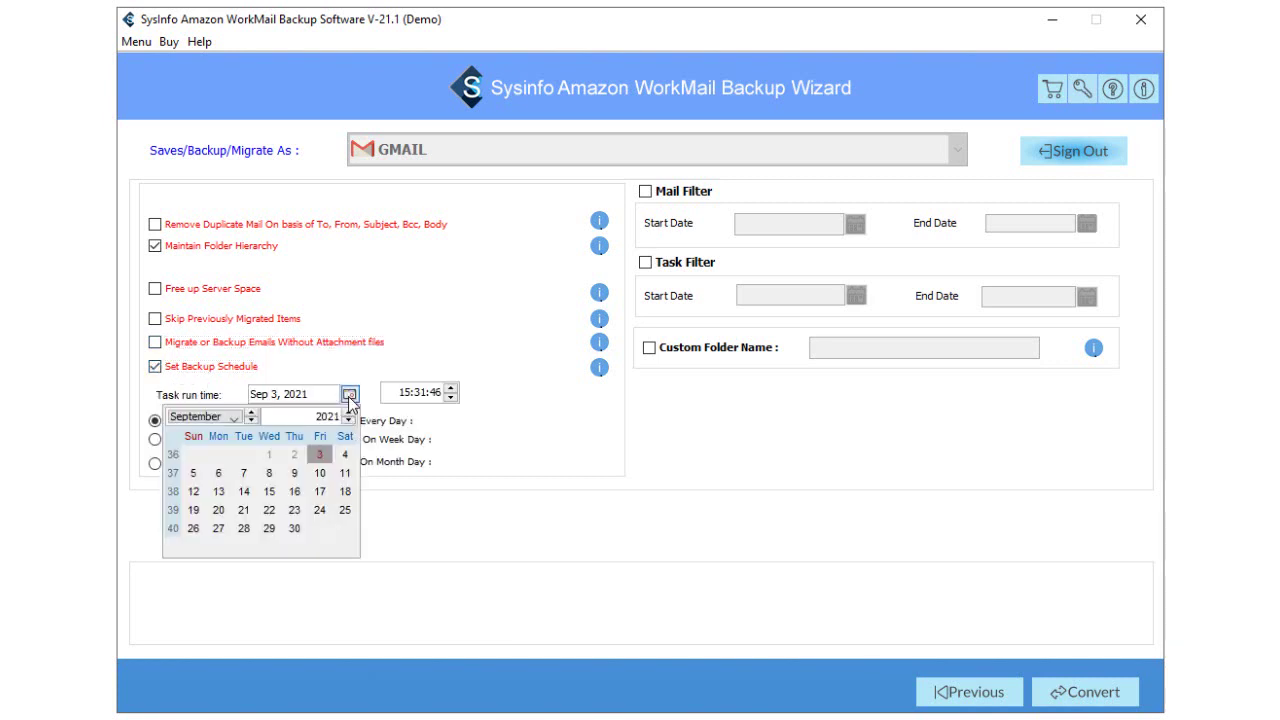
pyautogui.click(349, 395)
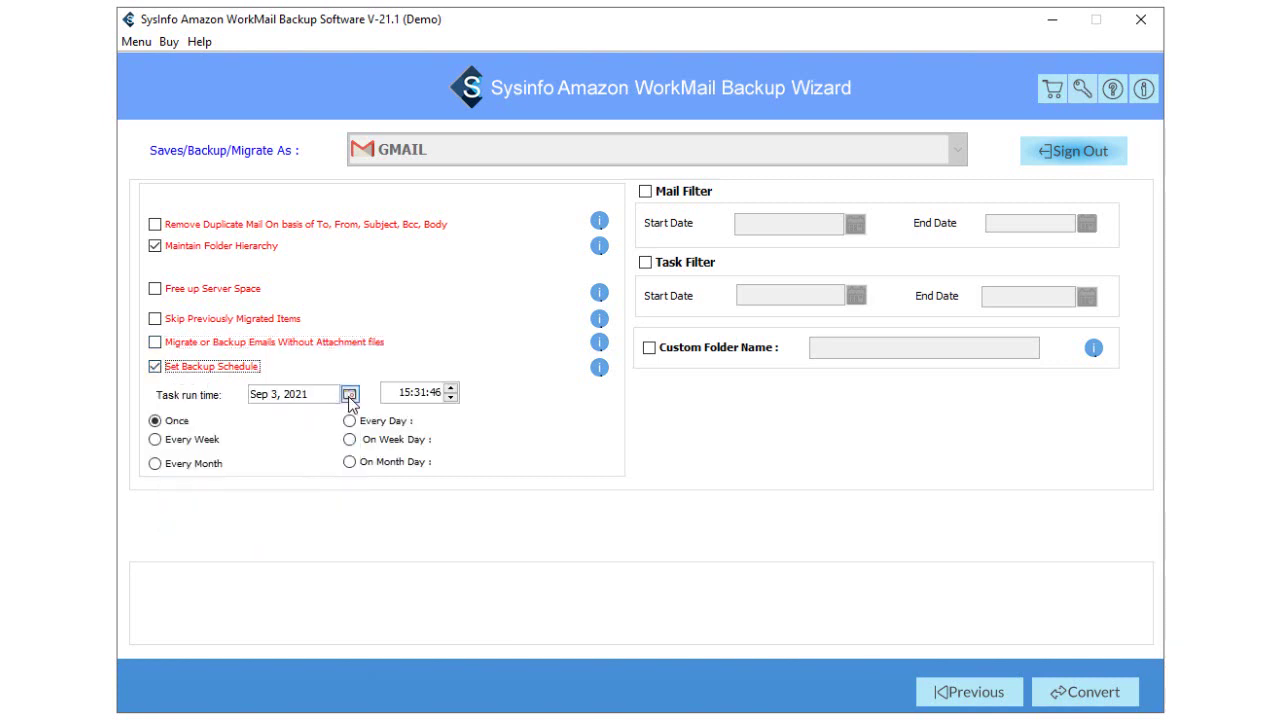
pyautogui.click(156, 367)
# Try the mail filter, view its start and end date calendars, and disable the filter again
pyautogui.click(645, 191)
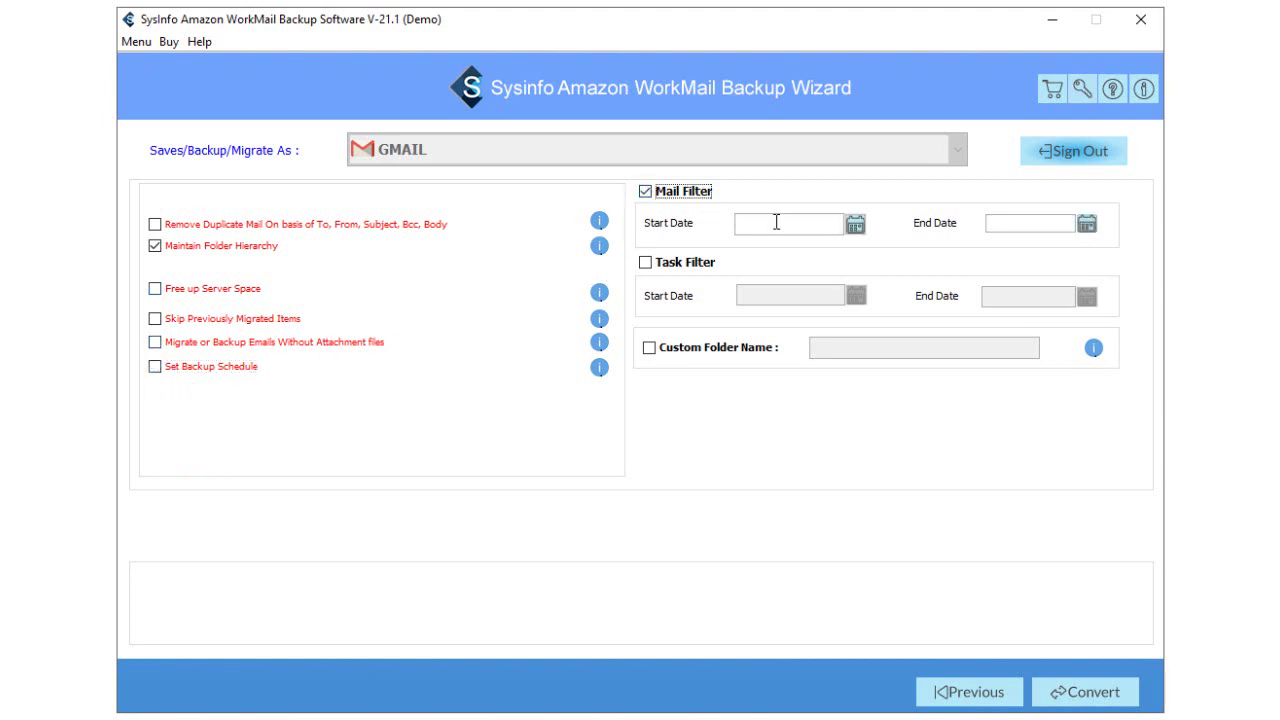
pyautogui.click(854, 224)
pyautogui.click(853, 228)
pyautogui.click(1087, 224)
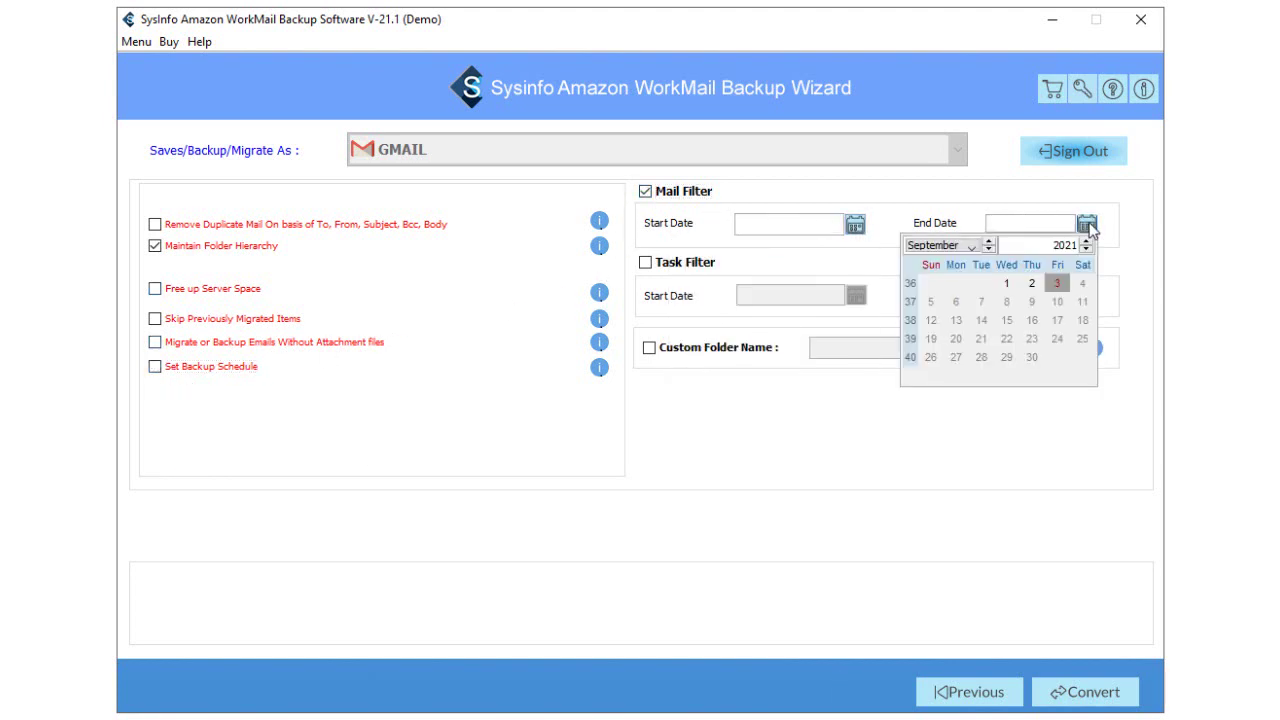
pyautogui.click(1087, 225)
pyautogui.click(645, 191)
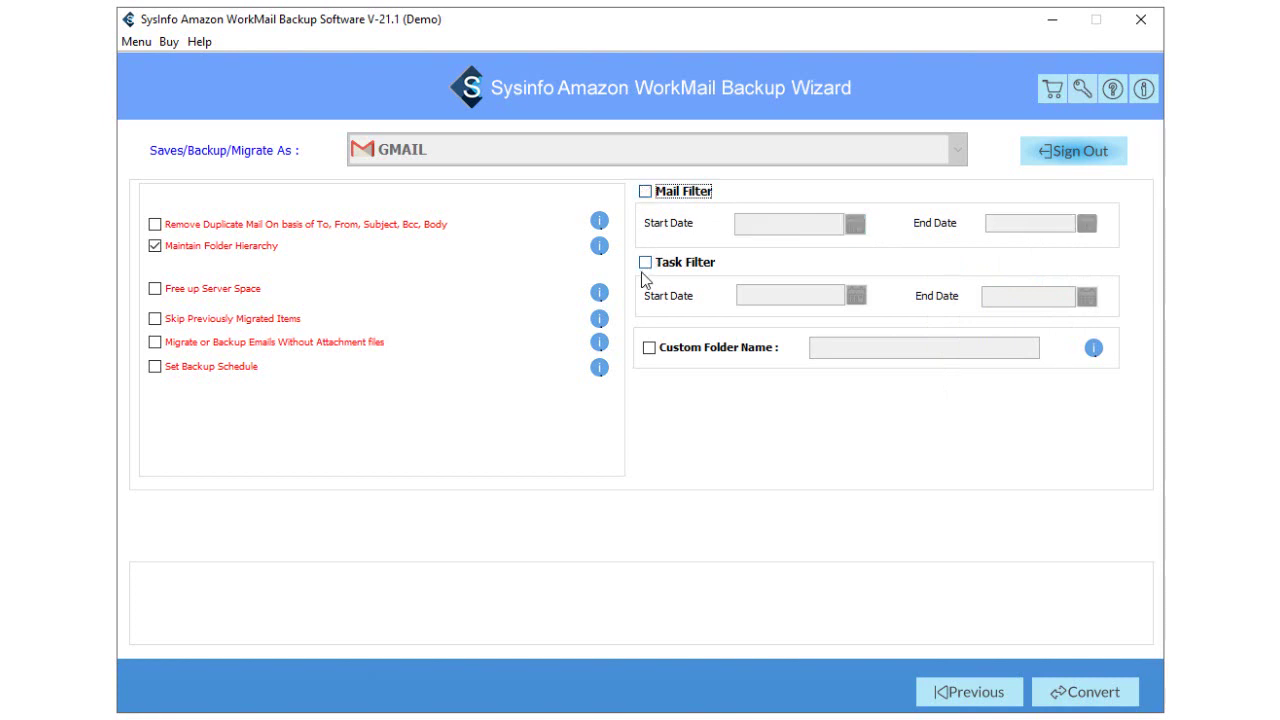
# Try the task filter with its start and end date calendars, and disable the filter again
pyautogui.click(645, 262)
pyautogui.click(856, 296)
pyautogui.click(858, 302)
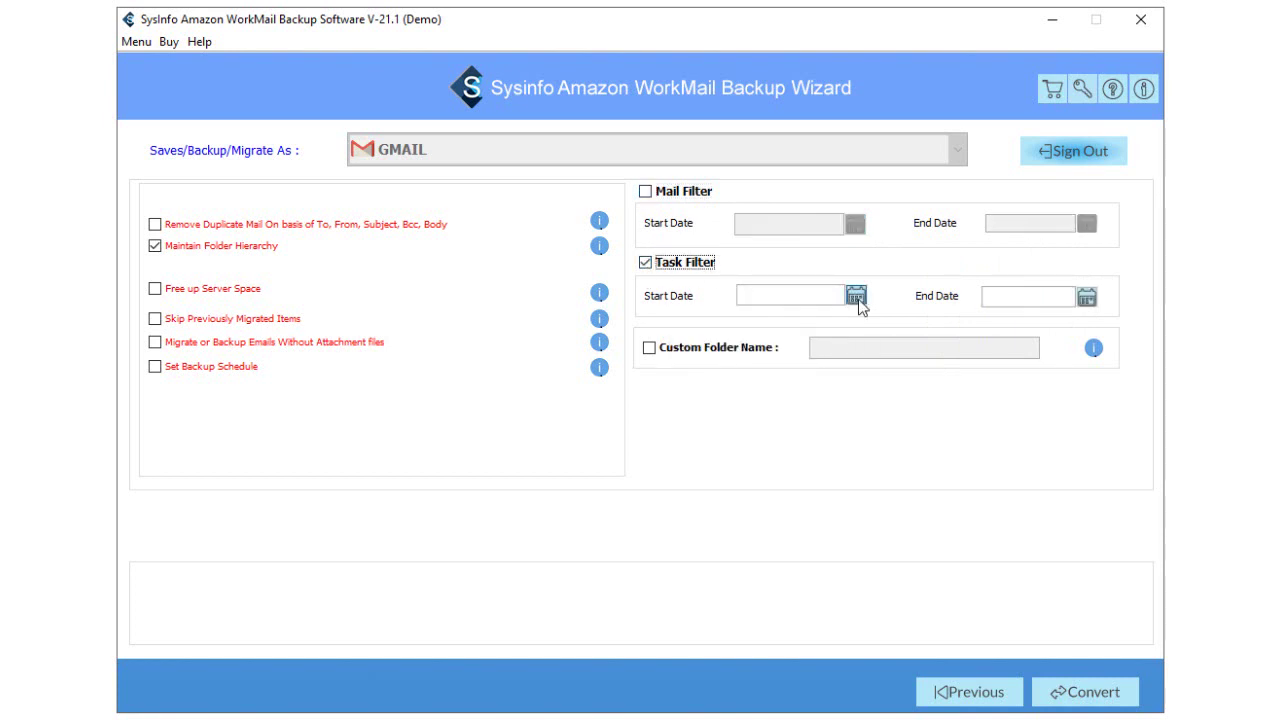
pyautogui.click(1087, 298)
pyautogui.click(1087, 300)
pyautogui.click(645, 262)
# Enable a custom folder name, set it to "backup mails gmail", and start the conversion to Gmail
pyautogui.click(649, 348)
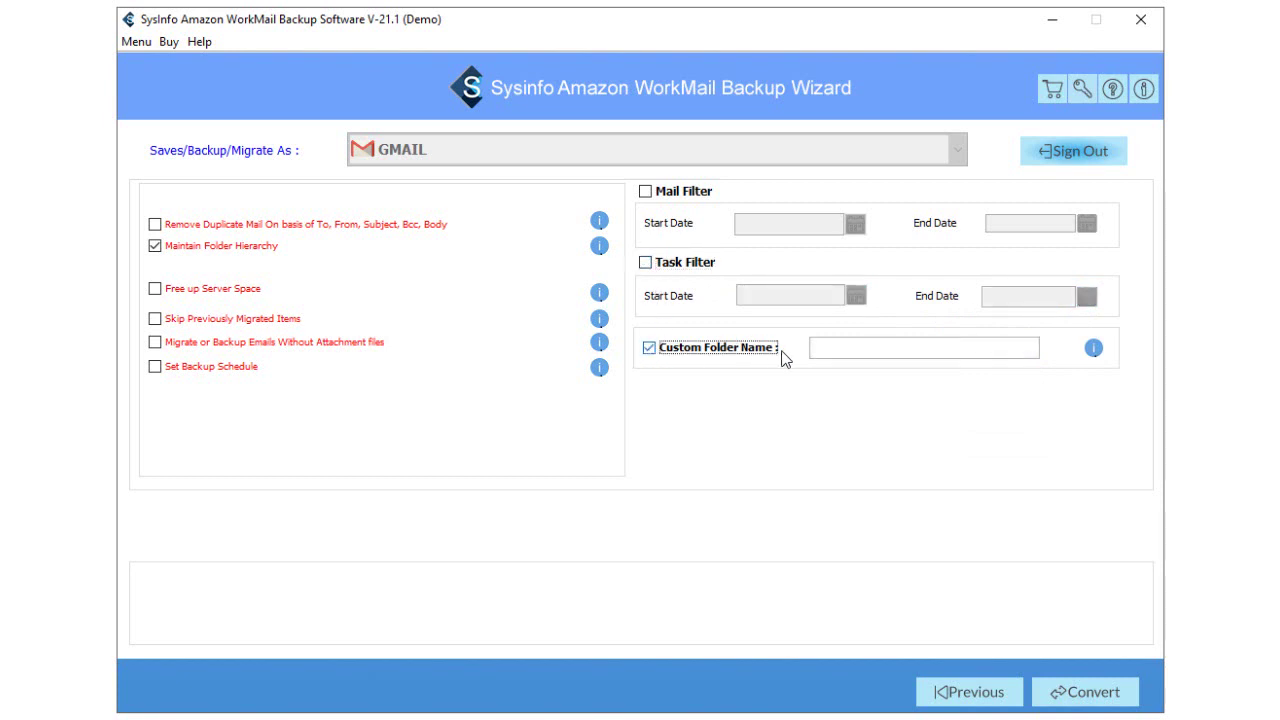
pyautogui.click(839, 350)
pyautogui.write('backup m')
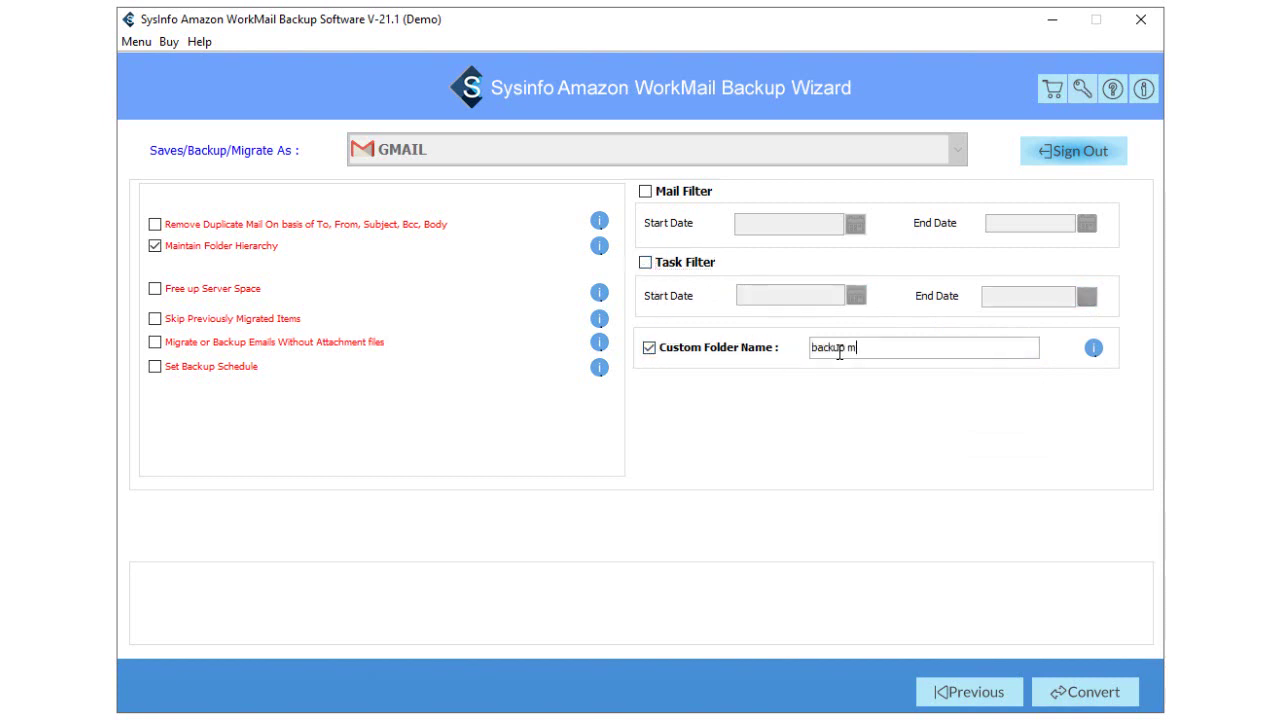
pyautogui.write('ails gmail')
pyautogui.click(1080, 690)
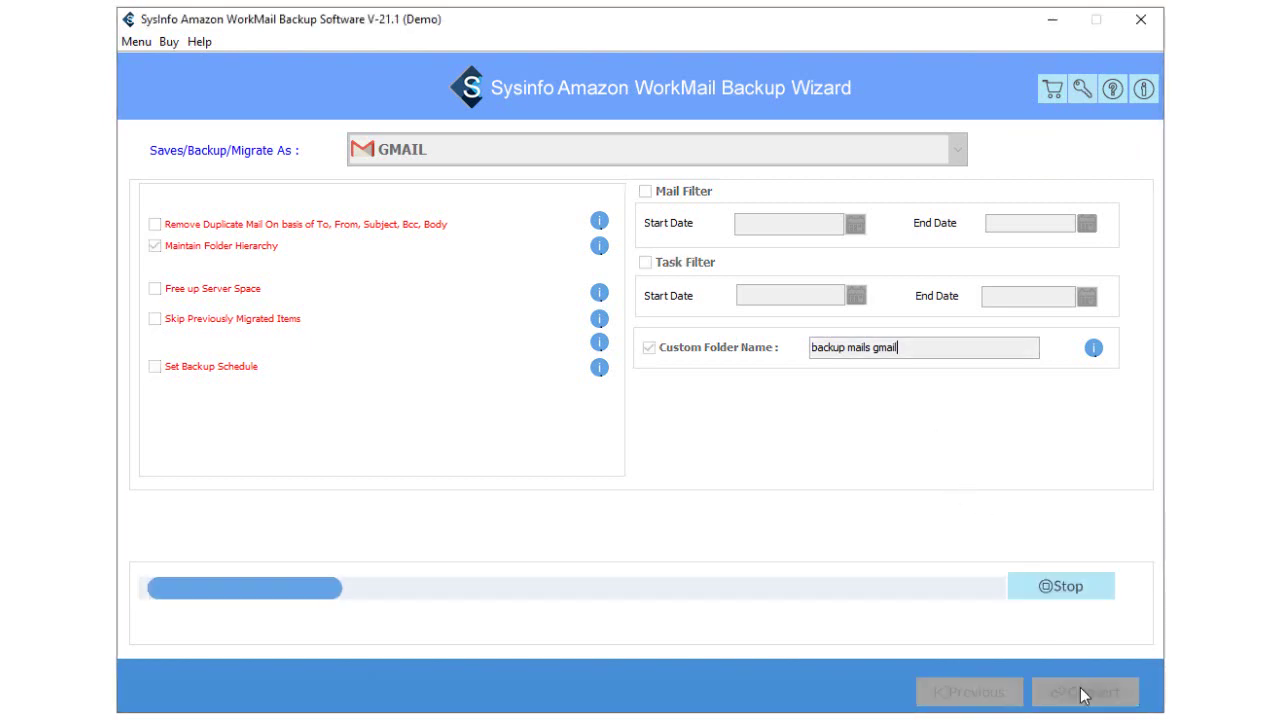